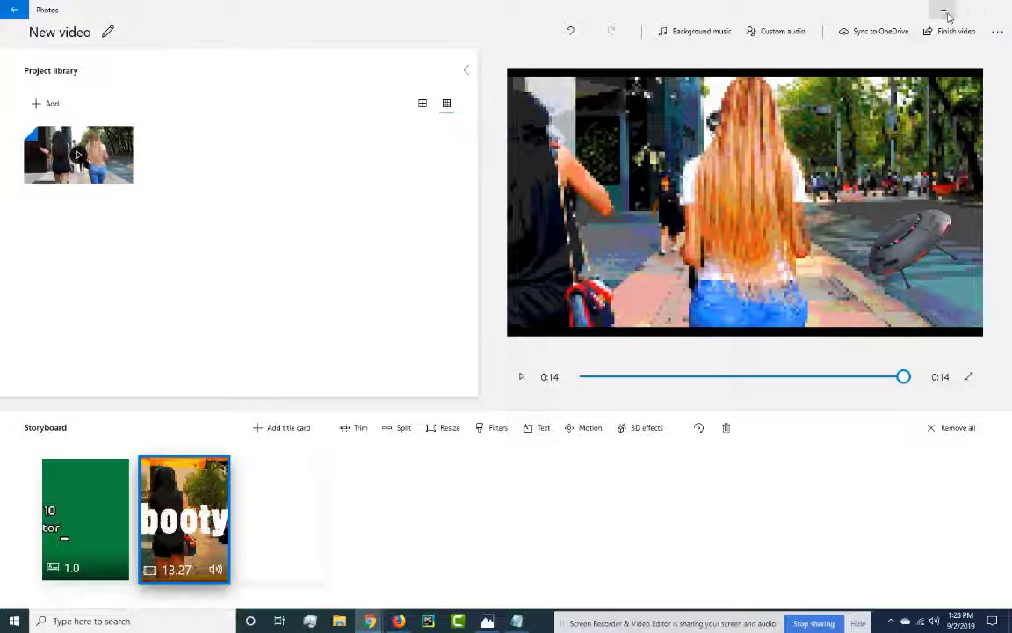
Search Windows for "video", open Video Editor, and close the window with the existing video project.
{"action": "left_click", "coordinate": [98, 620]}
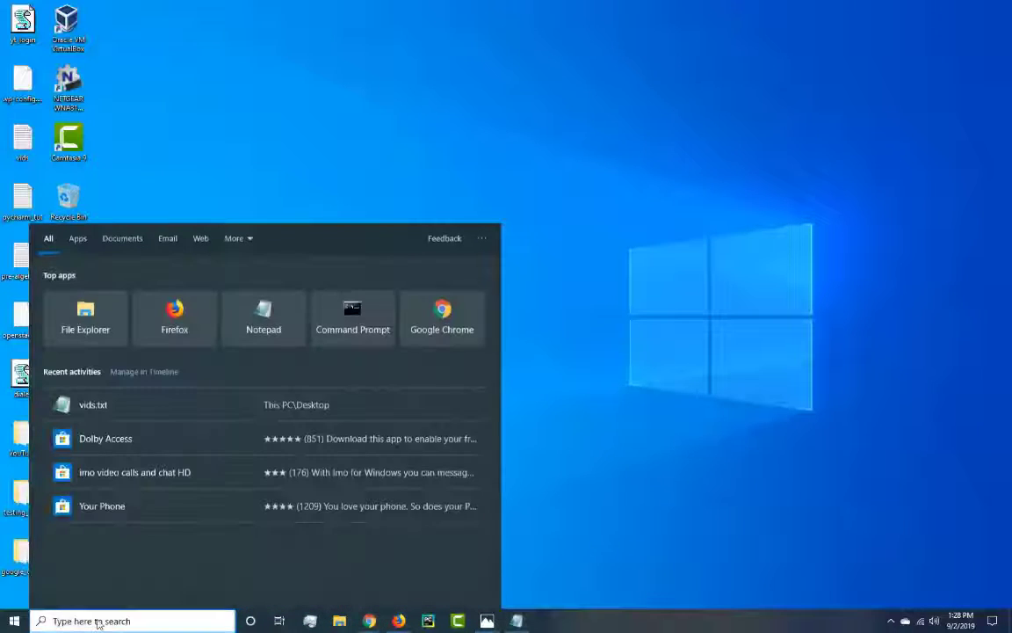
{"action": "type", "text": "video"}
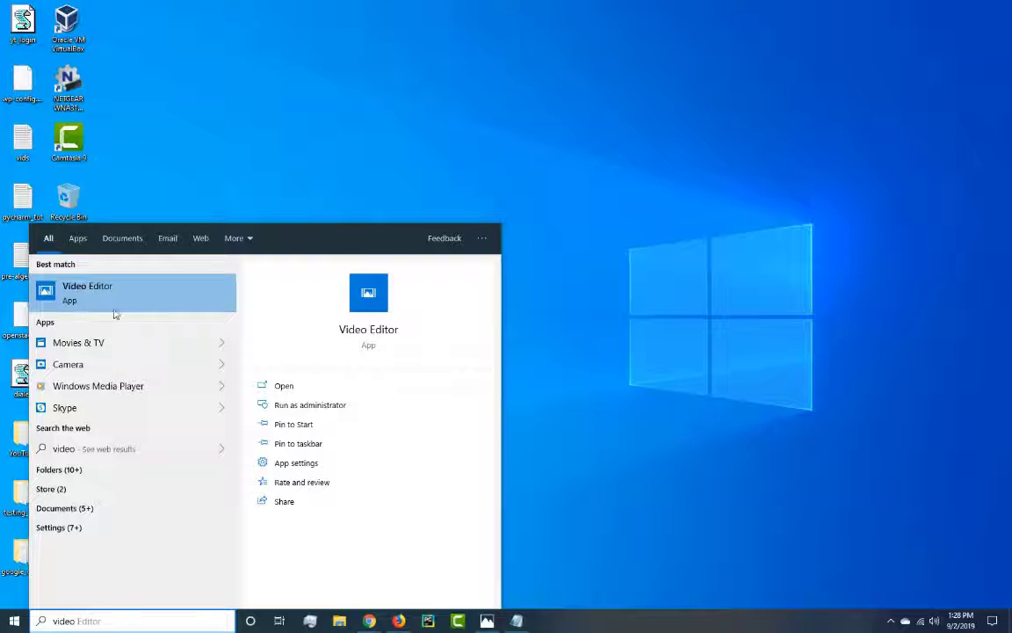
{"action": "left_click", "coordinate": [90, 278]}
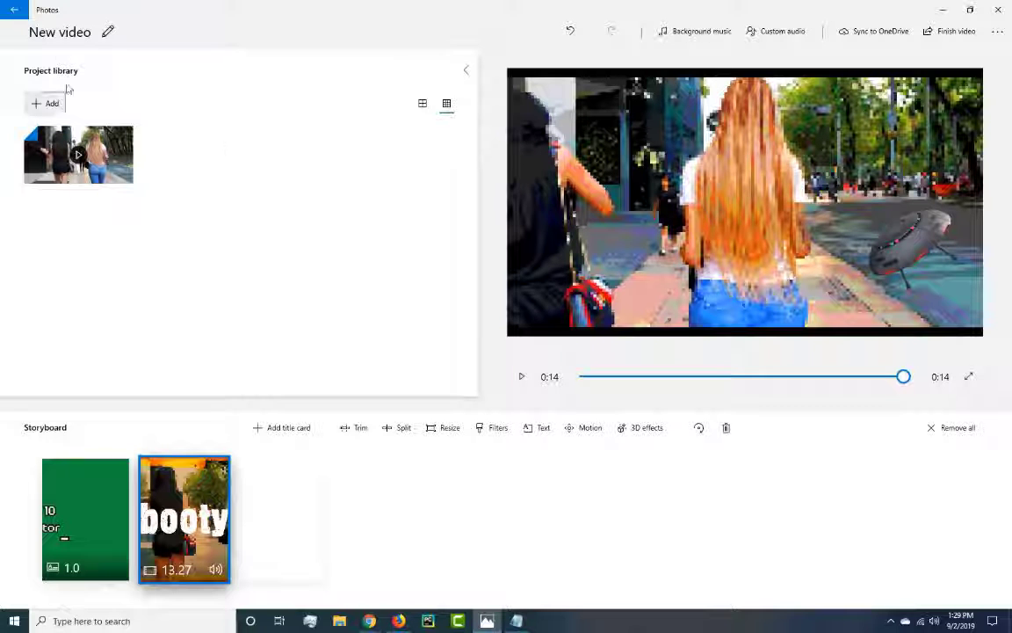
{"action": "left_click", "coordinate": [998, 11]}
Launch Video Editor again from a Windows search and start a blank video project, keeping the name "New video".
{"action": "left_click", "coordinate": [129, 622]}
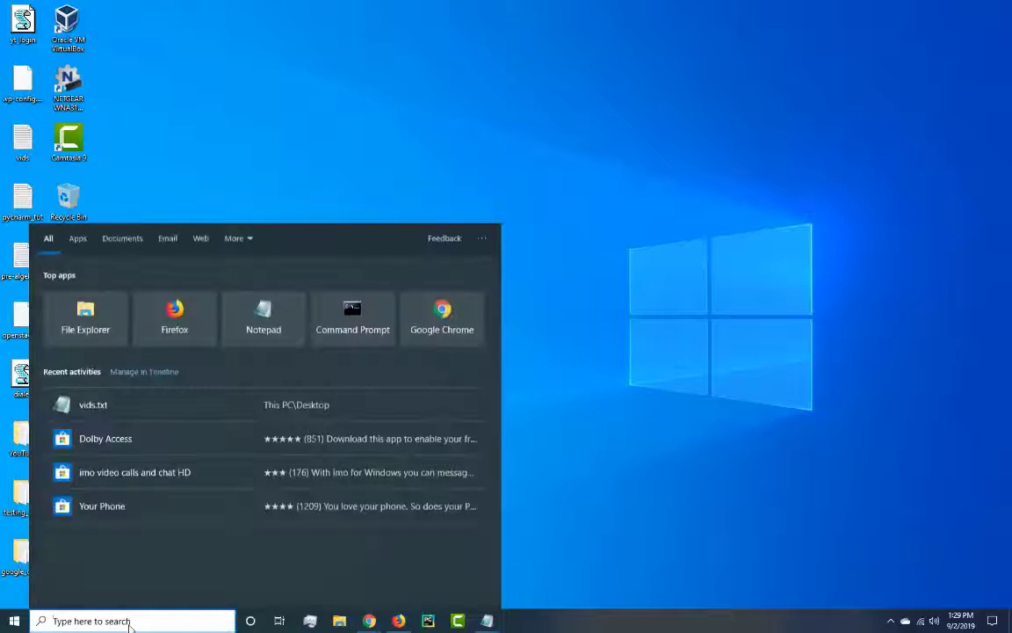
{"action": "type", "text": "video"}
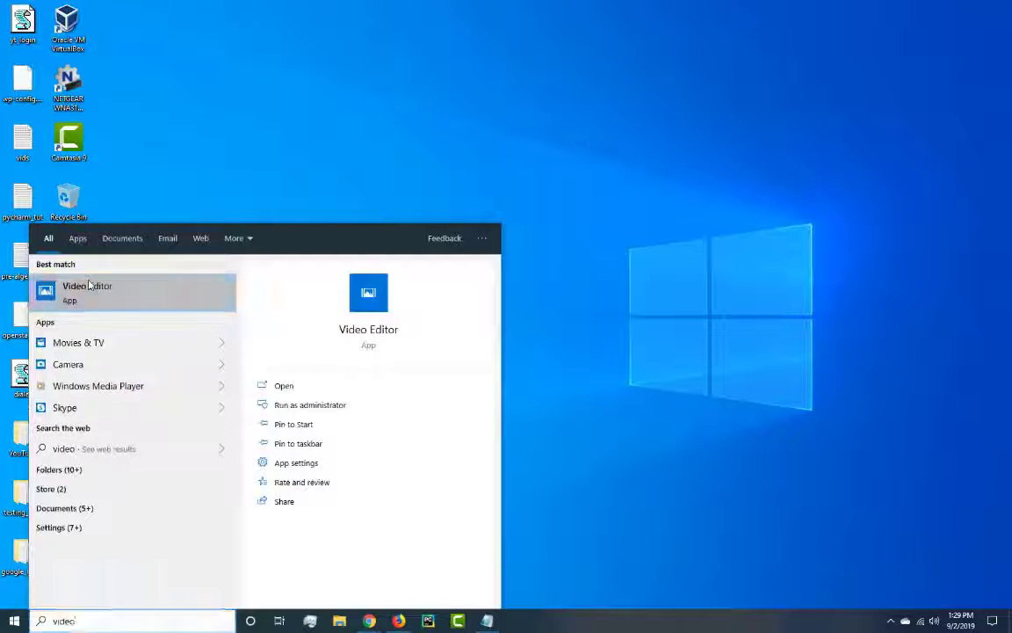
{"action": "left_click", "coordinate": [88, 284]}
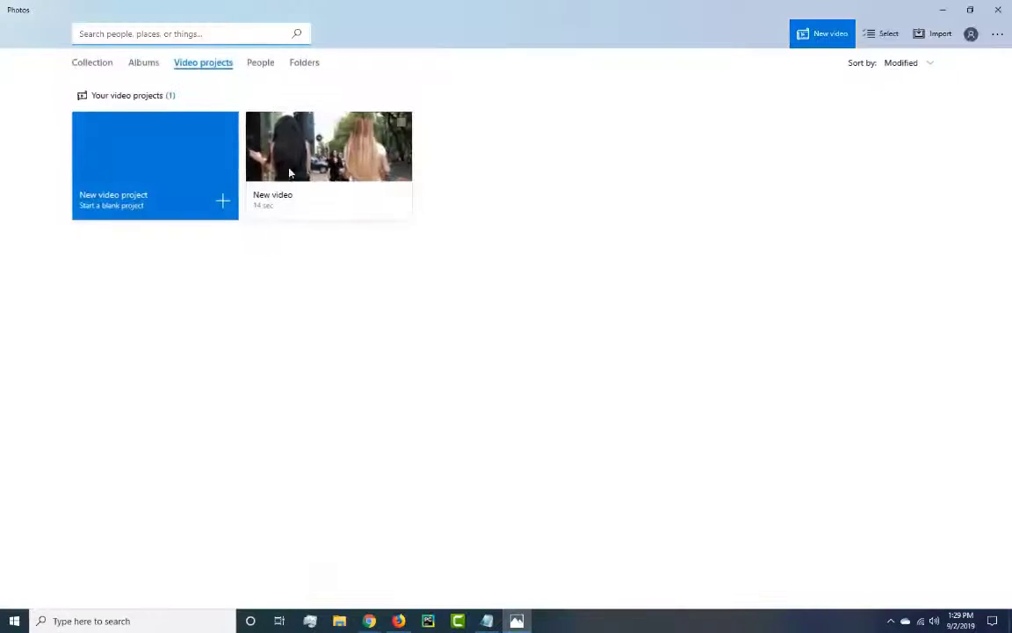
{"action": "left_click", "coordinate": [168, 183]}
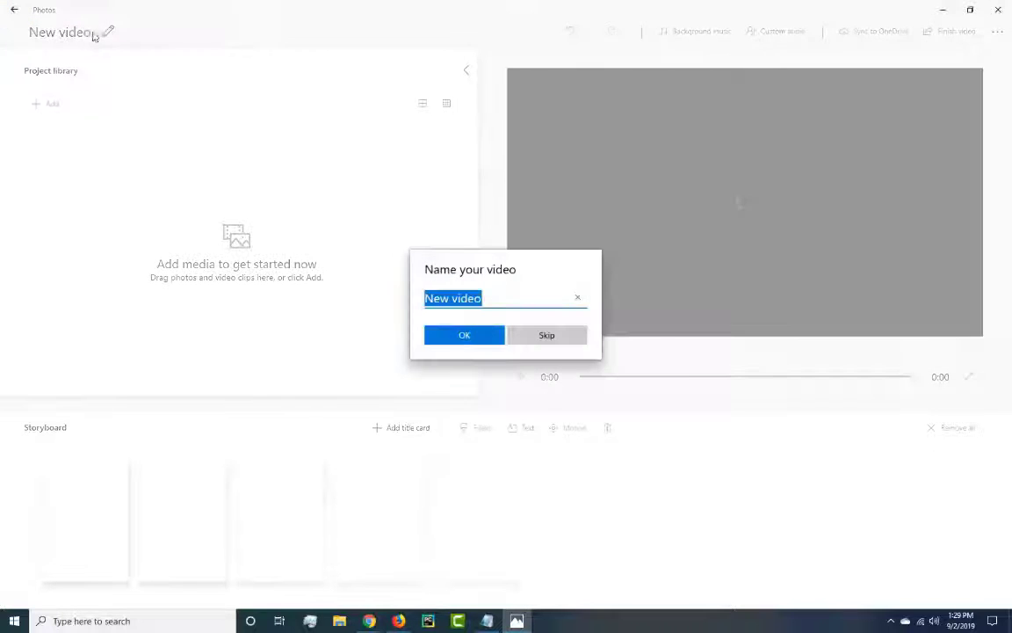
{"action": "left_click", "coordinate": [463, 334]}
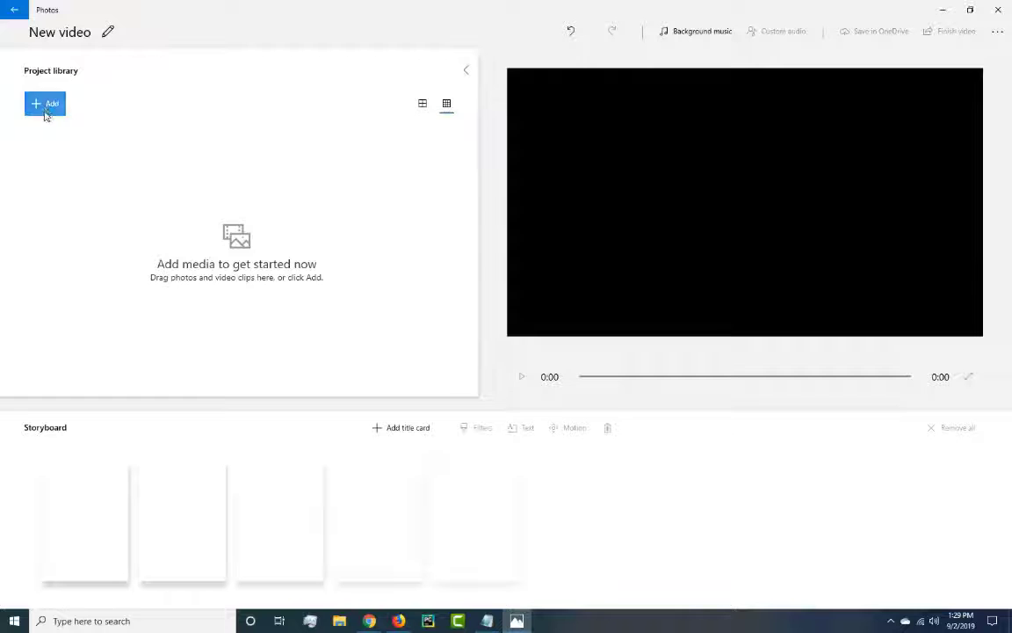
{"action": "left_click", "coordinate": [45, 105]}
{"action": "left_click", "coordinate": [64, 134]}
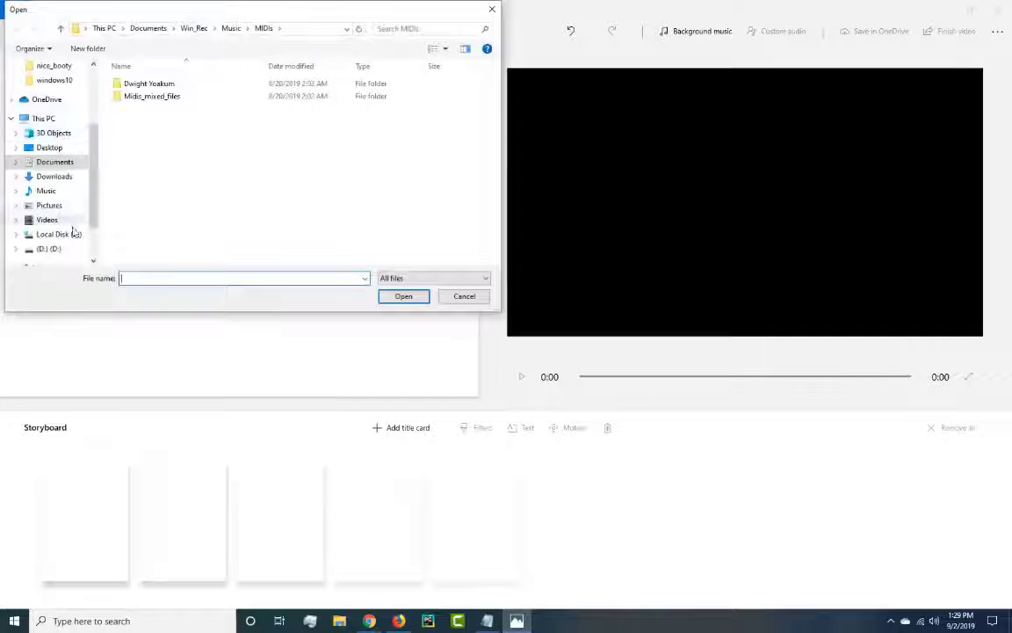
{"action": "scroll", "coordinate": [53, 189], "scroll_direction": "down", "scroll_amount": 2}
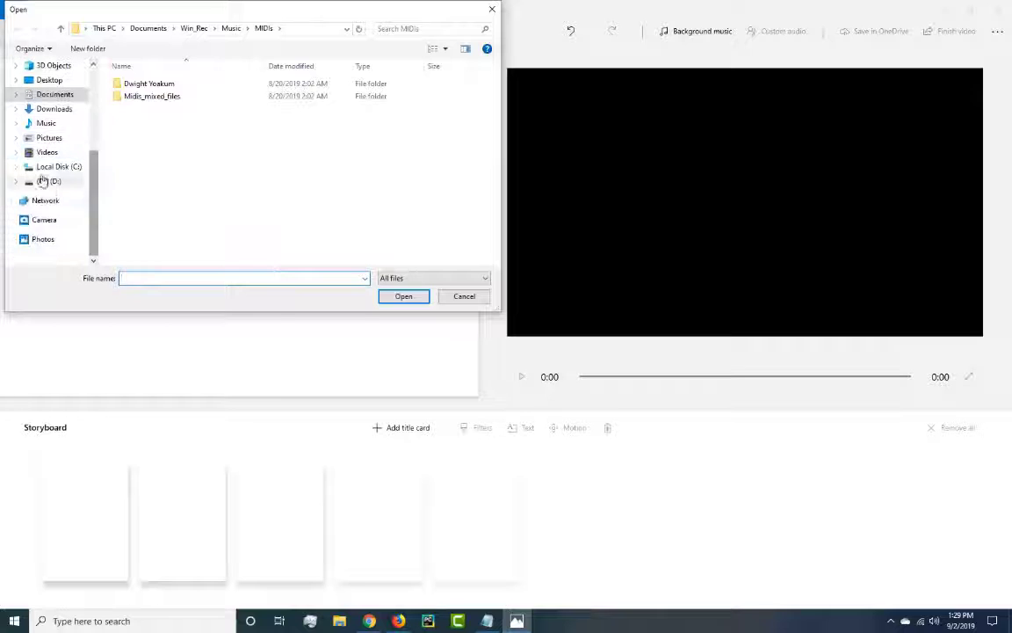
{"action": "left_click", "coordinate": [465, 298]}
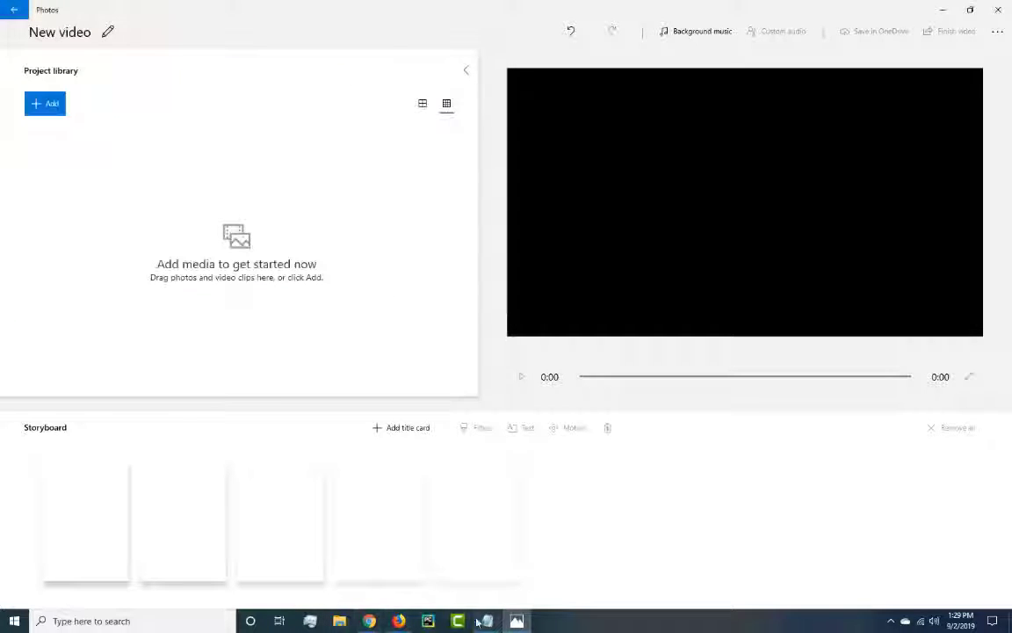
Switch to File Explorer, play the testBooty2 video from the windows10 folder in Videos, and close the player.
{"action": "left_click", "coordinate": [937, 18]}
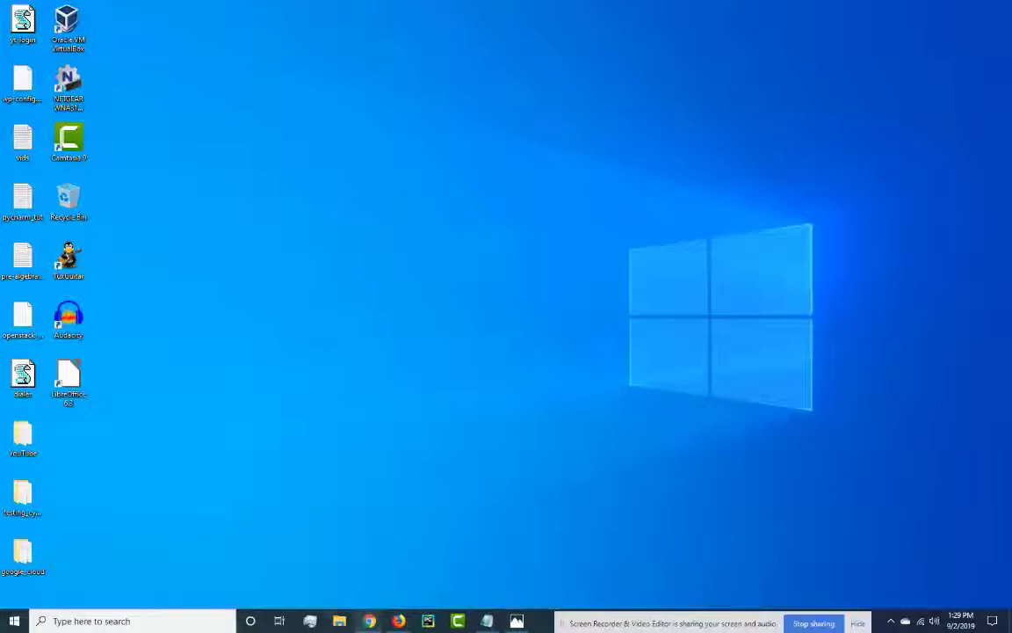
{"action": "key", "text": "super+e"}
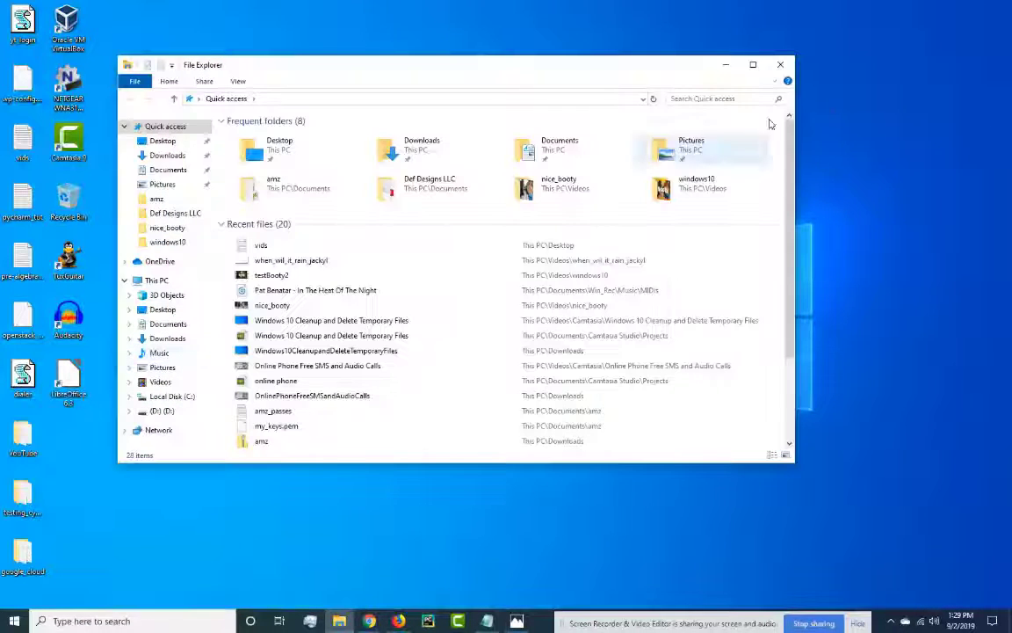
{"action": "double_click", "coordinate": [690, 178]}
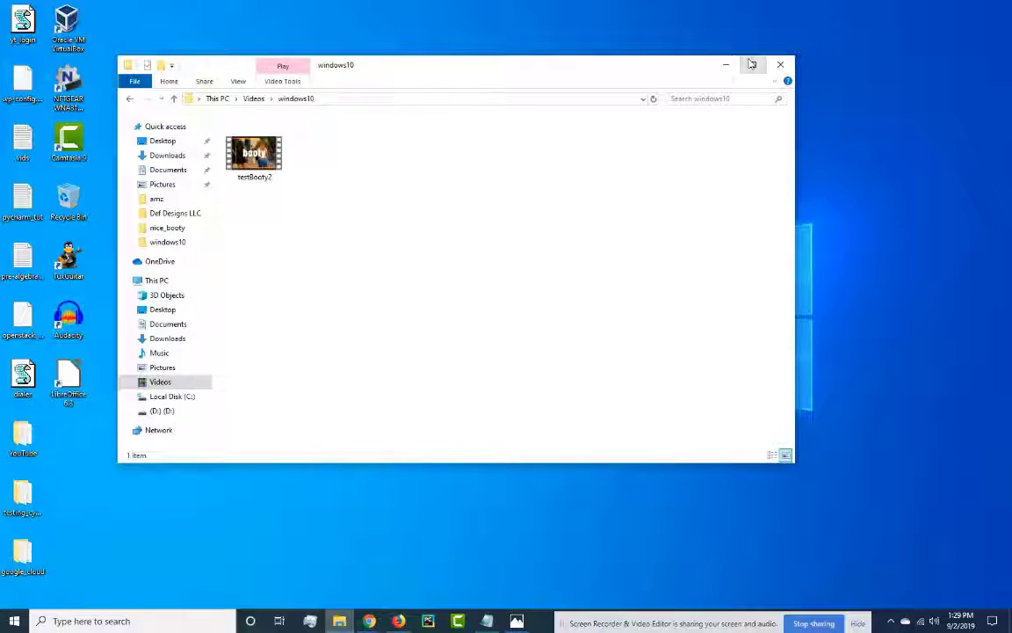
{"action": "left_click", "coordinate": [751, 64]}
{"action": "left_click", "coordinate": [151, 101]}
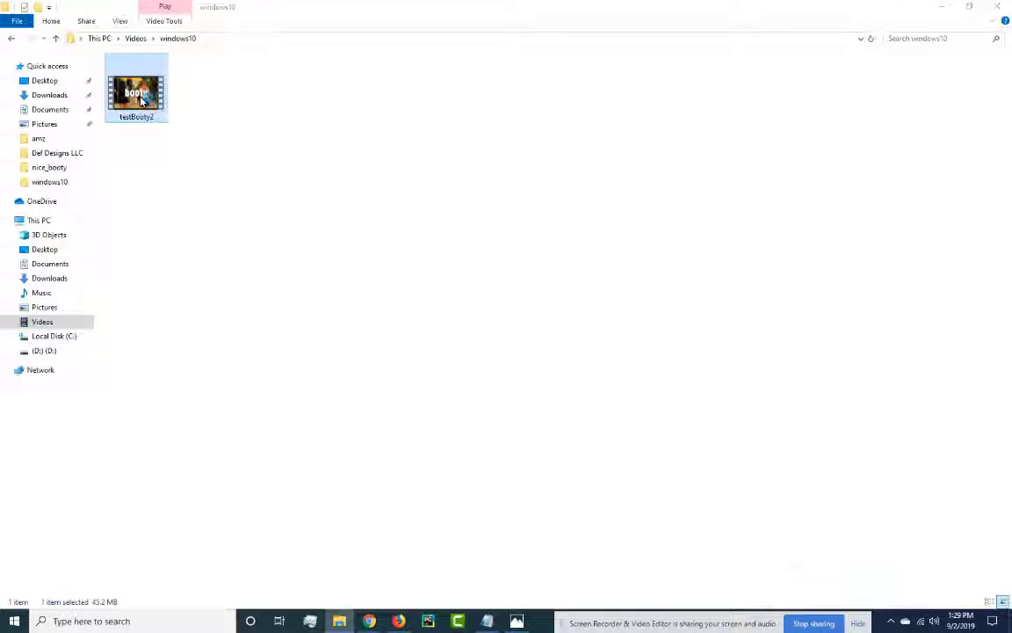
{"action": "double_click", "coordinate": [141, 102]}
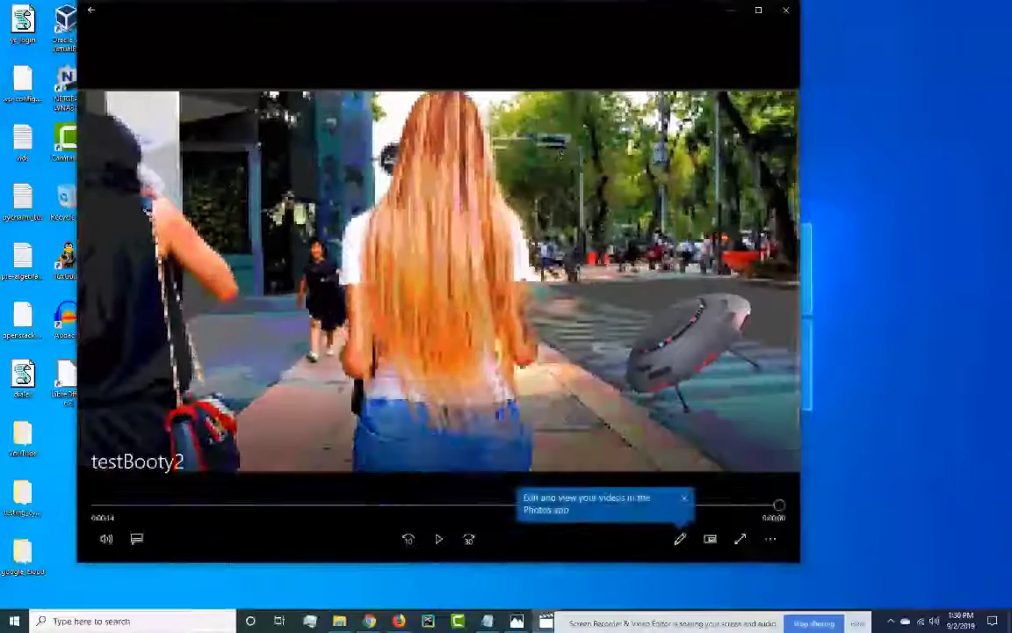
{"action": "left_click", "coordinate": [786, 11]}
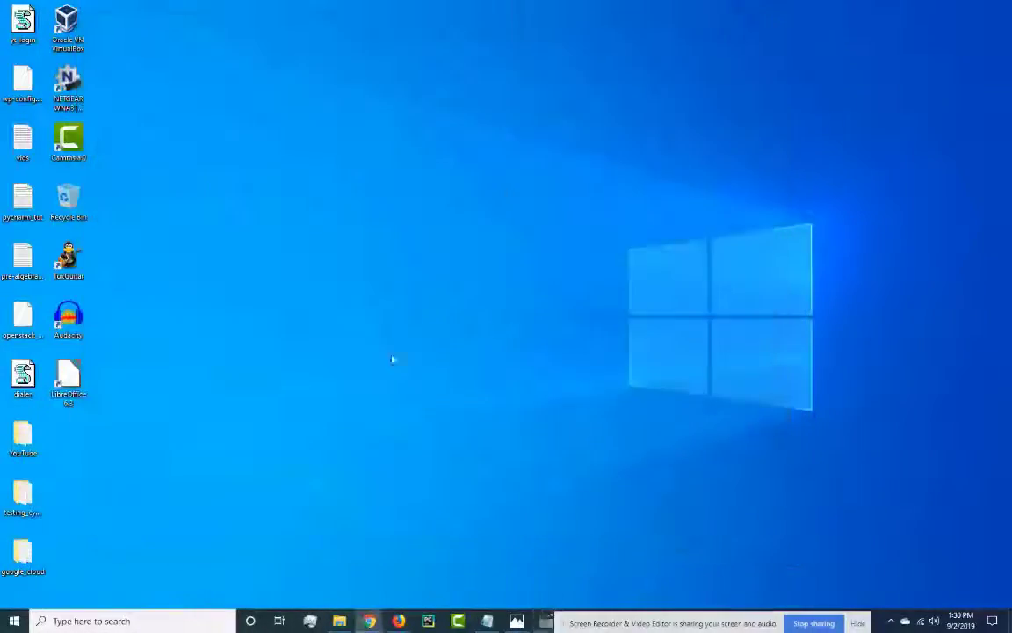
Switch back to Photos and add the nice_booty video from the nice_booty folder in Videos to the project library.
{"action": "left_click", "coordinate": [517, 621]}
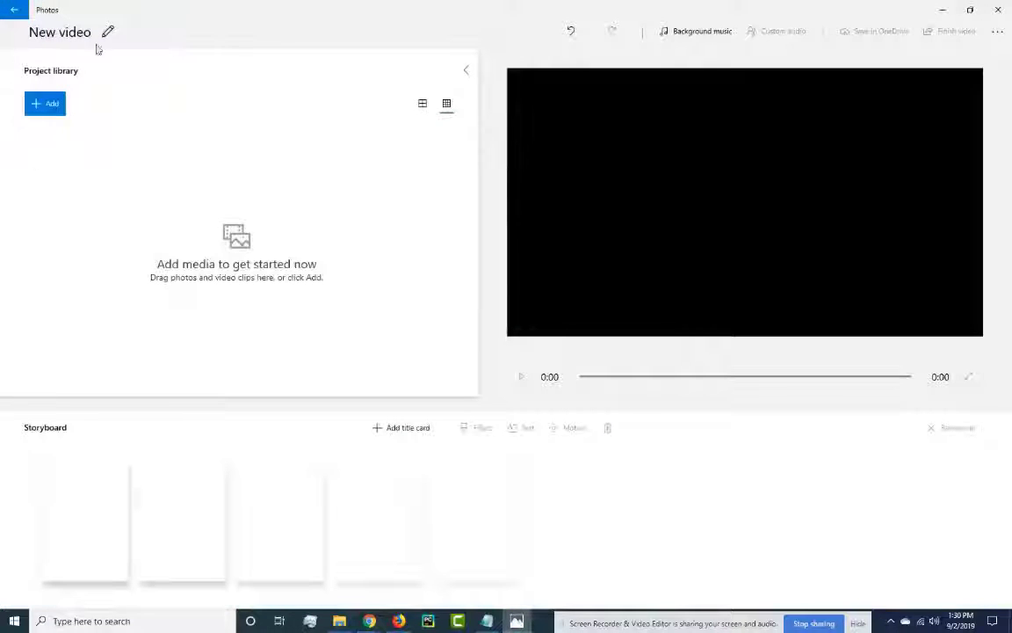
{"action": "left_click", "coordinate": [48, 105]}
{"action": "left_click", "coordinate": [52, 130]}
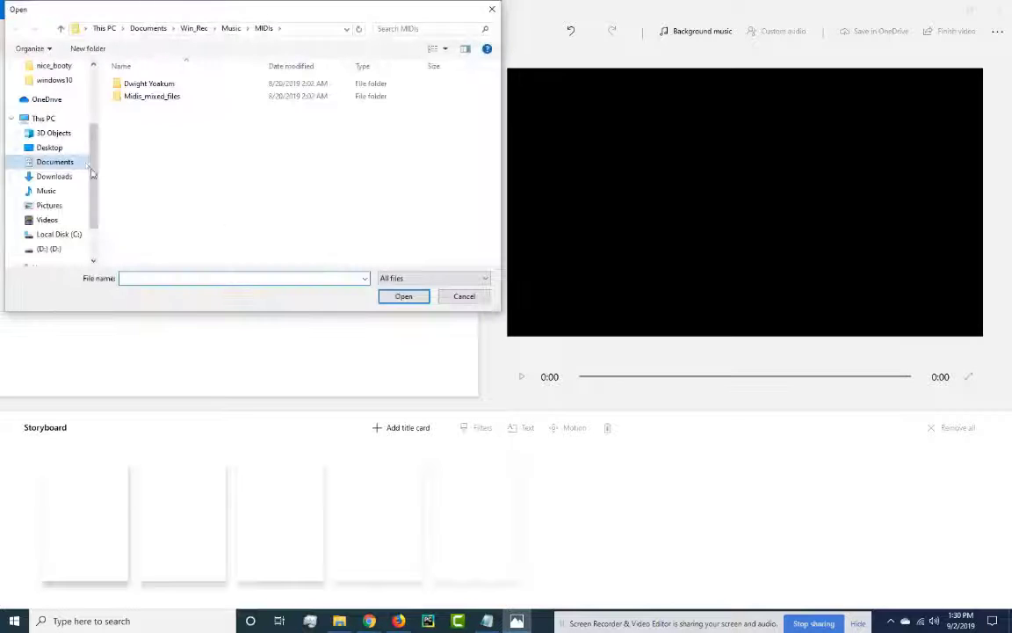
{"action": "left_click", "coordinate": [51, 220]}
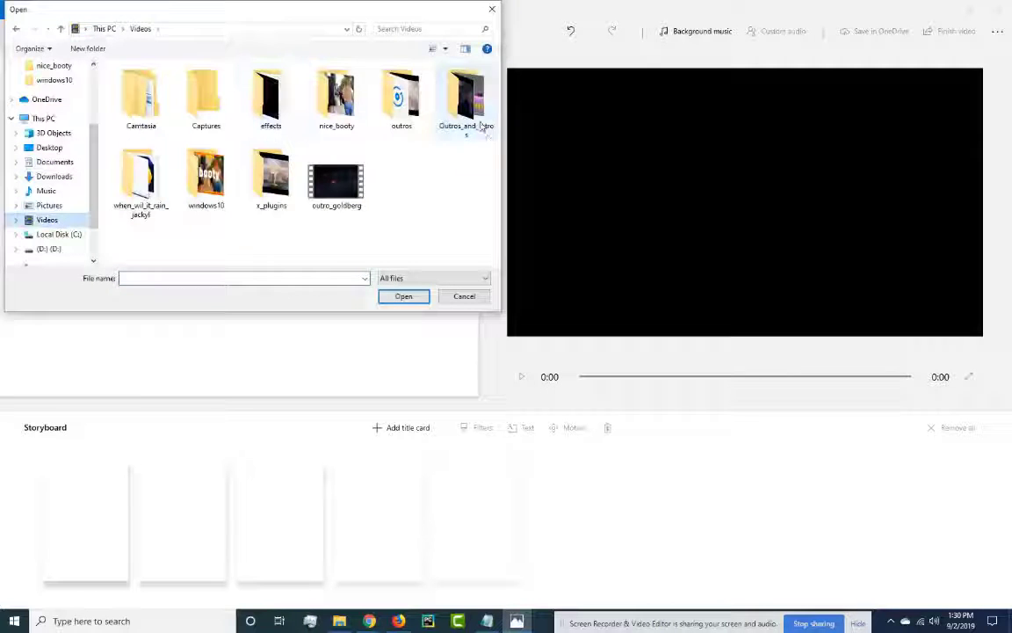
{"action": "double_click", "coordinate": [336, 97]}
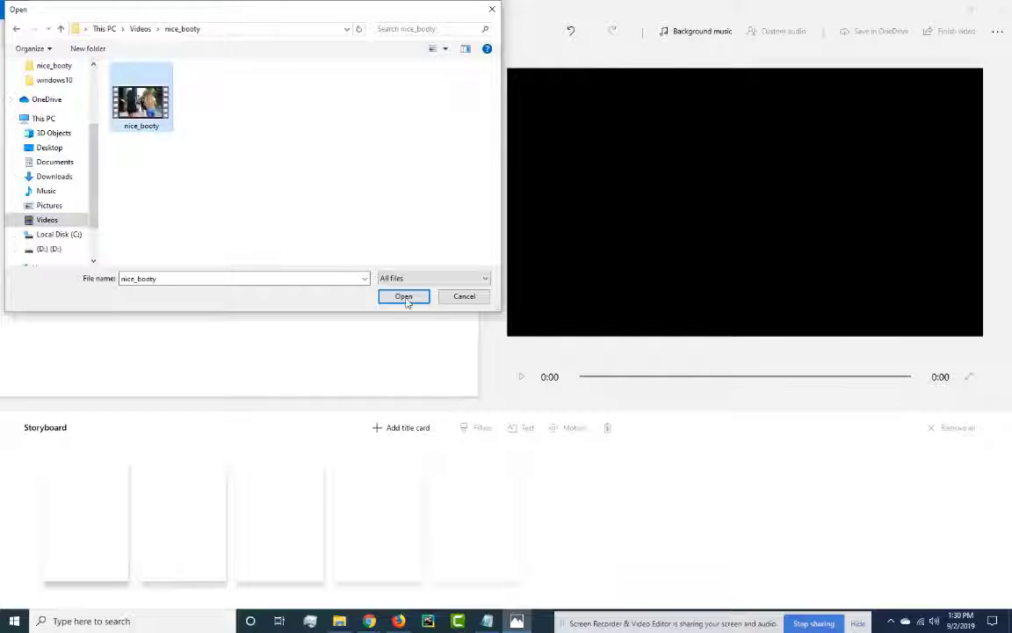
{"action": "left_click", "coordinate": [406, 299]}
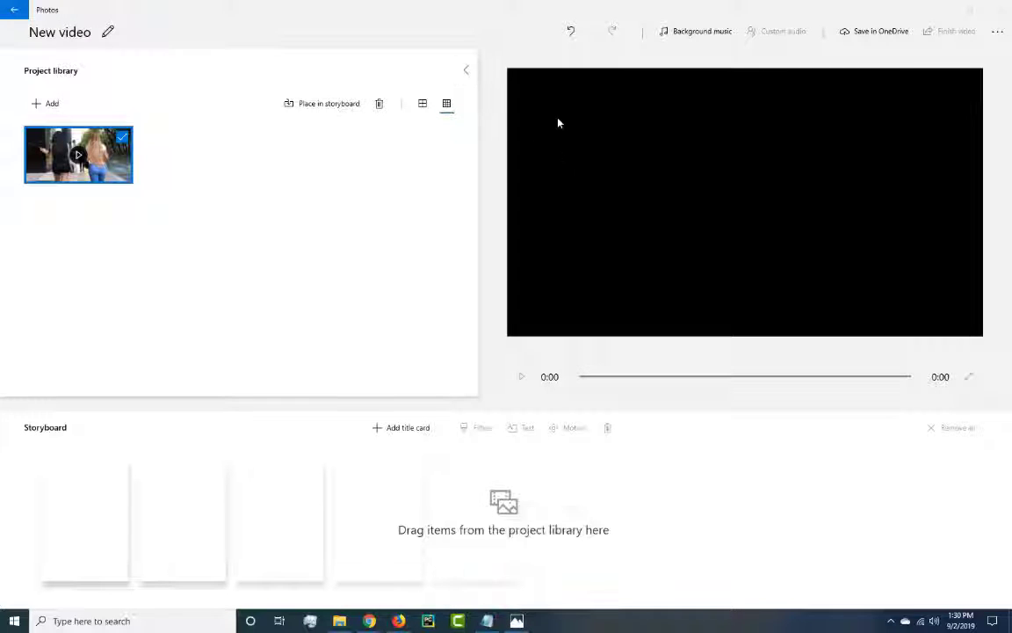
Add a title card to the storyboard and set its text to "Windows 10 video editor tutorial".
{"action": "left_click", "coordinate": [396, 429]}
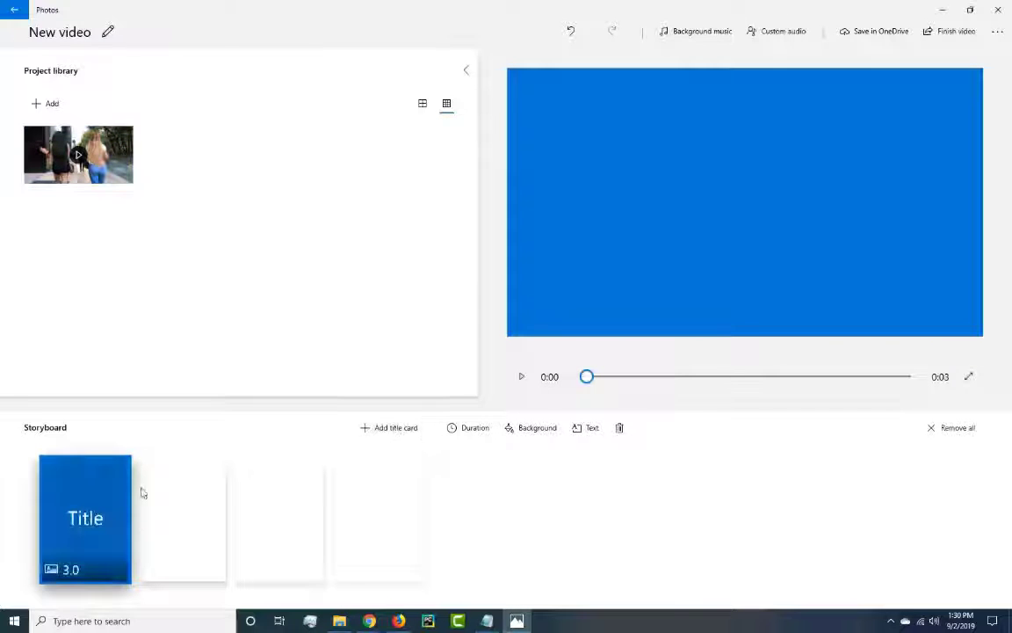
{"action": "right_click", "coordinate": [79, 517]}
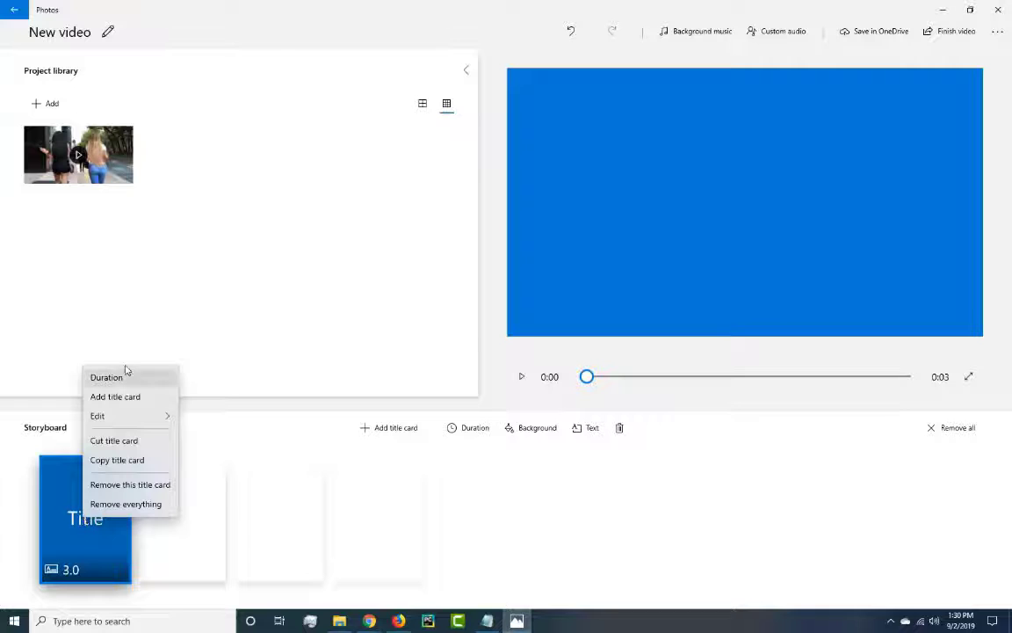
{"action": "mouse_move", "coordinate": [135, 416]}
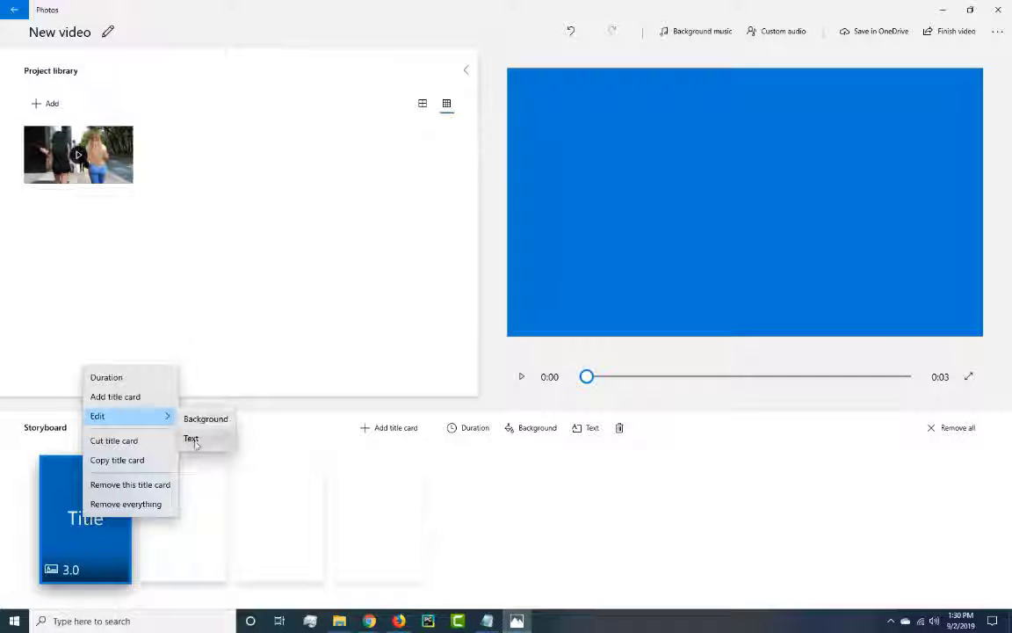
{"action": "left_click", "coordinate": [195, 445]}
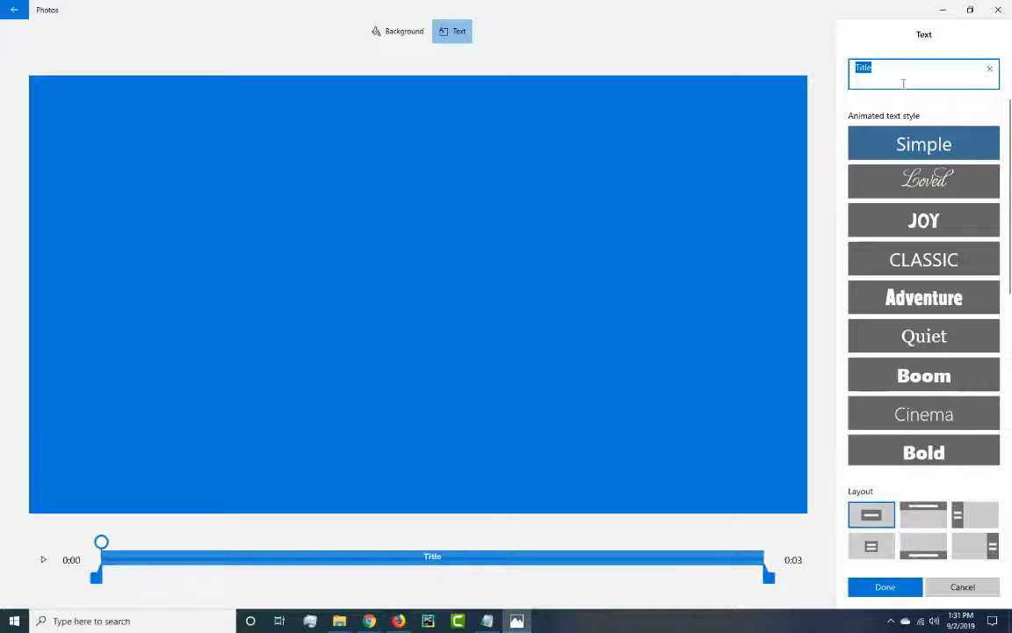
{"action": "type", "text": "Windows 10 video editor tutorial"}
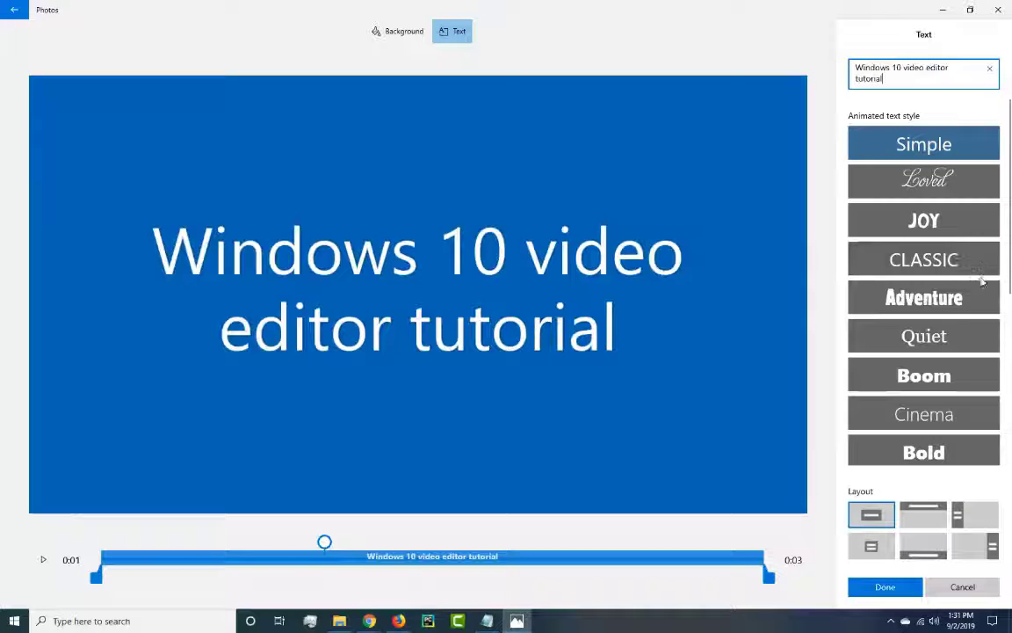
Try the Adventure text style on the title, then apply the Pixel style with the left-aligned layout.
{"action": "left_click", "coordinate": [936, 303]}
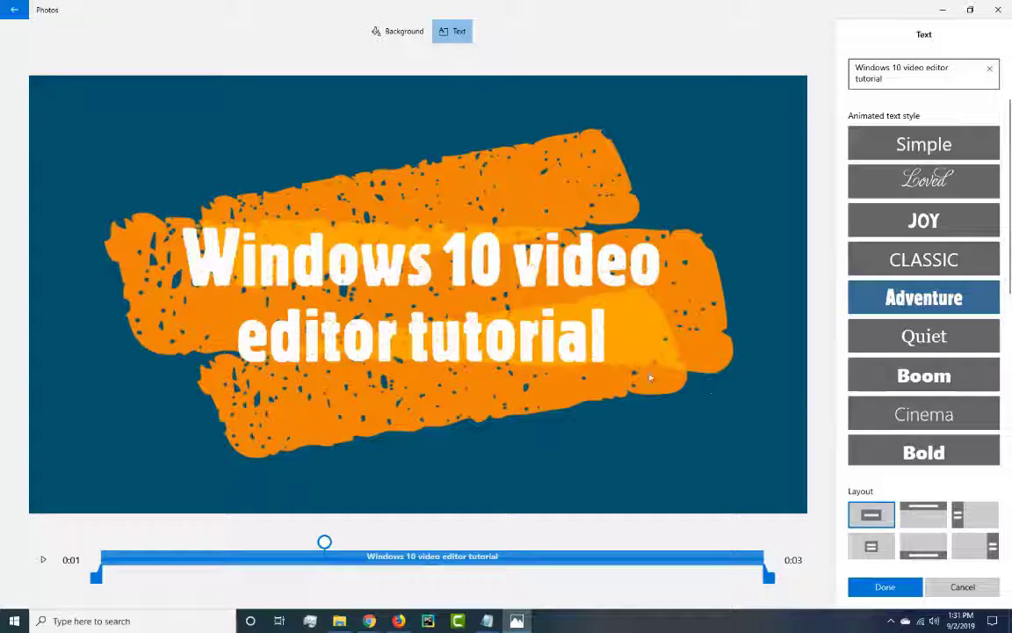
{"action": "scroll", "coordinate": [949, 268], "scroll_direction": "down", "scroll_amount": 8}
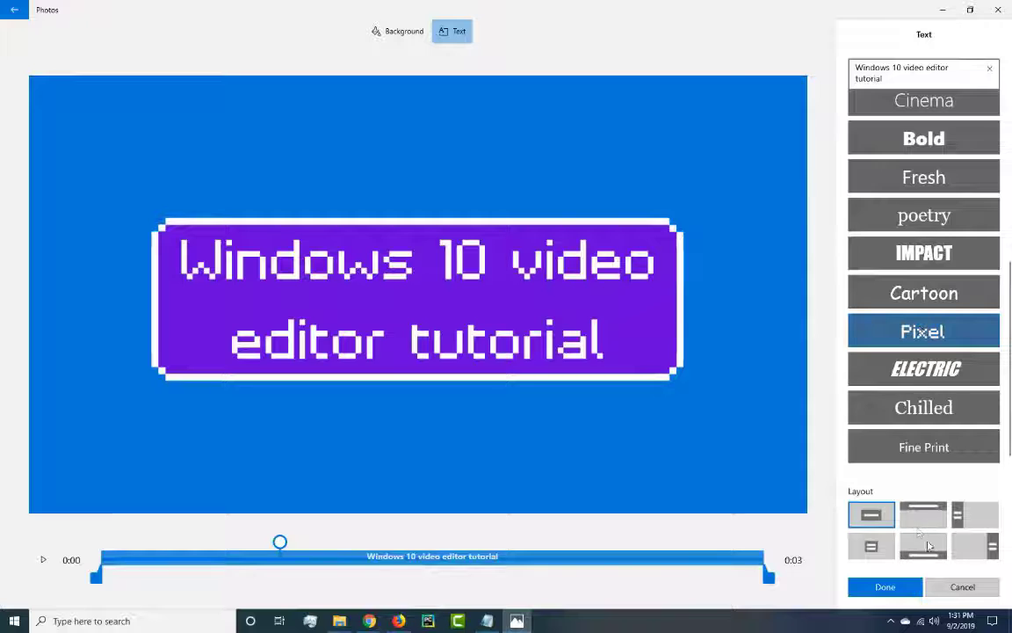
{"action": "left_click", "coordinate": [974, 515]}
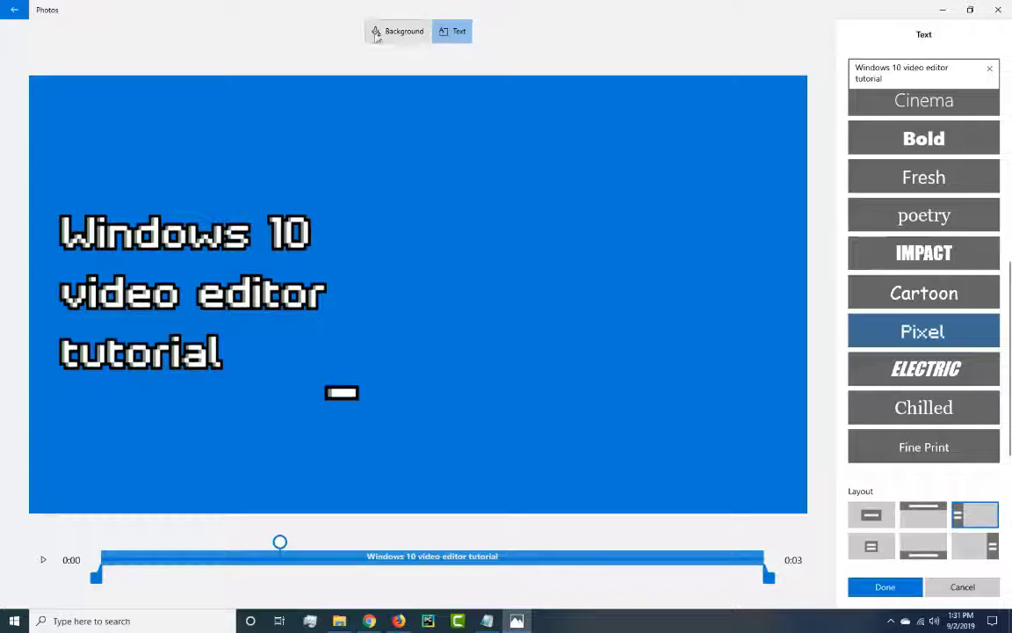
Set the title card's background to dark green, apply the edits, and play the card's preview.
{"action": "left_click", "coordinate": [389, 37]}
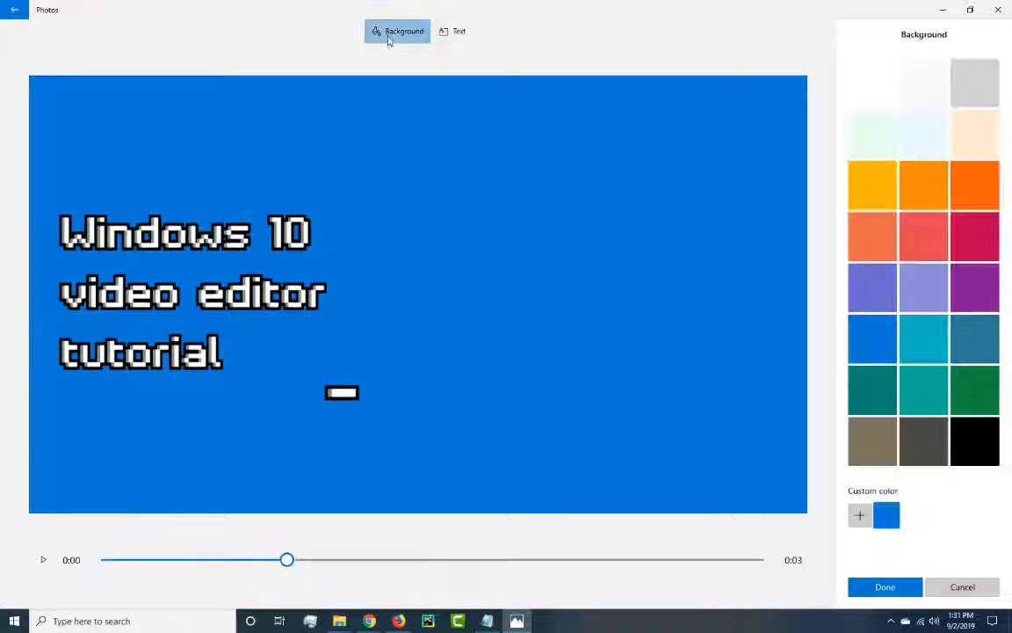
{"action": "left_click", "coordinate": [983, 395]}
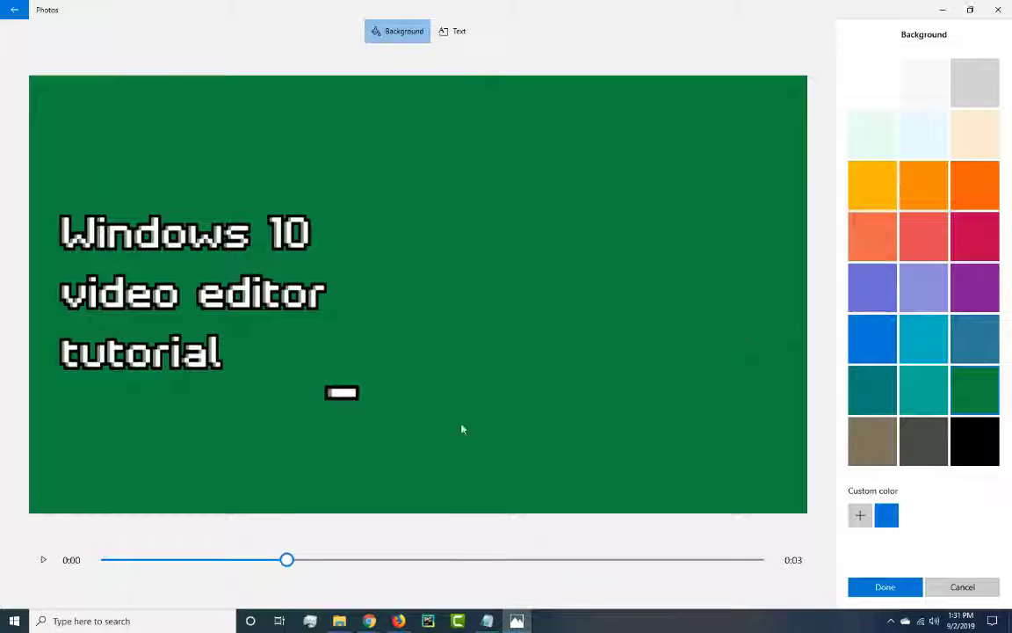
{"action": "left_click", "coordinate": [884, 587]}
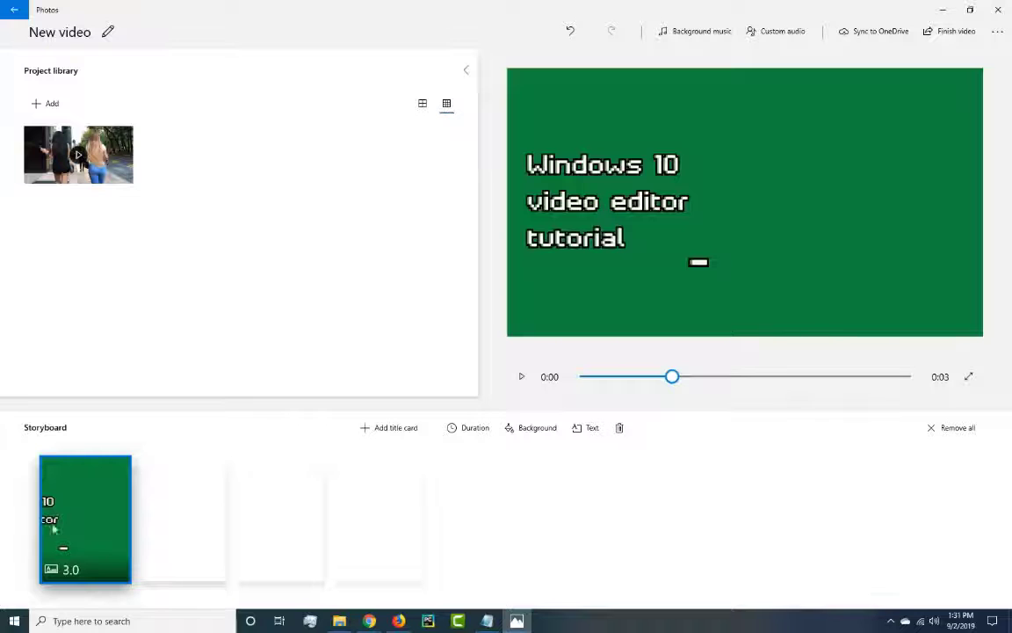
{"action": "left_click", "coordinate": [520, 378]}
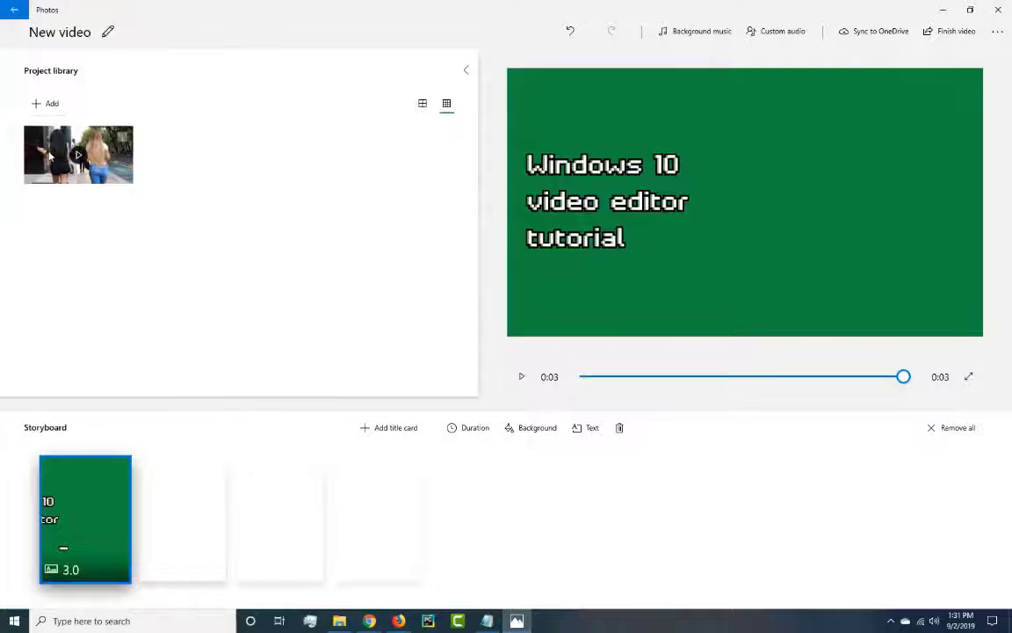
Place the library video in the storyboard directly after the title card.
{"action": "left_click_drag", "start_coordinate": [51, 156], "coordinate": [193, 527]}
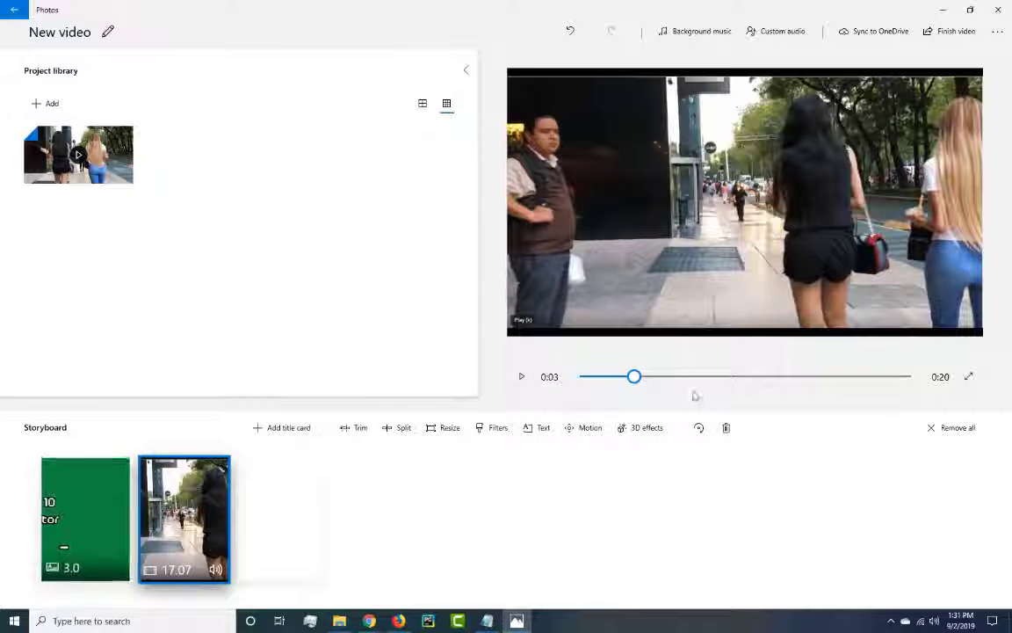
Play the storyboard preview from the beginning through the title card into the video clip.
{"action": "left_click_drag", "start_coordinate": [635, 377], "coordinate": [551, 377]}
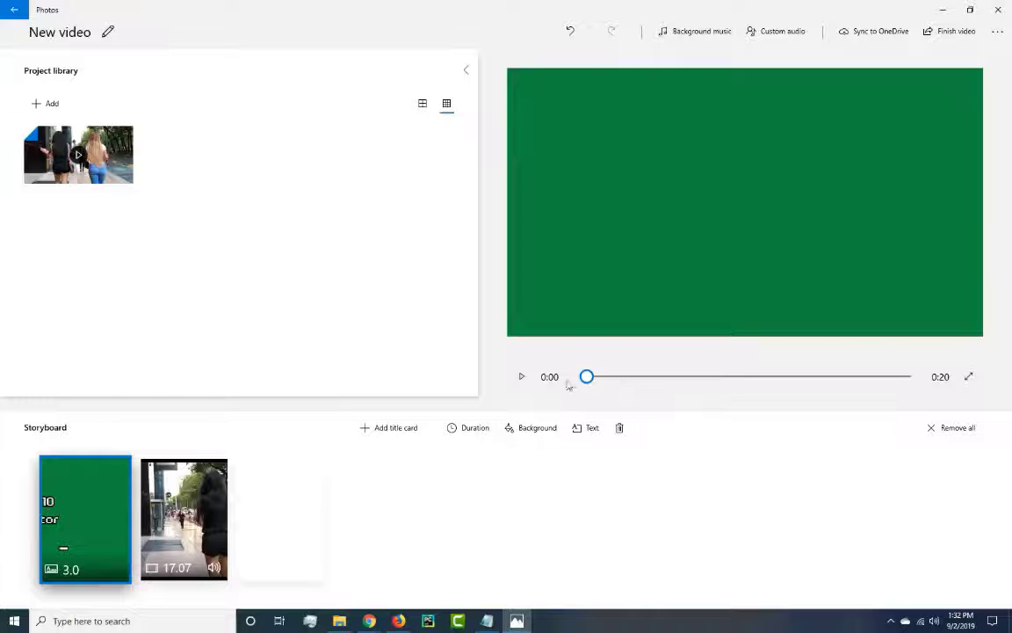
{"action": "left_click", "coordinate": [522, 378]}
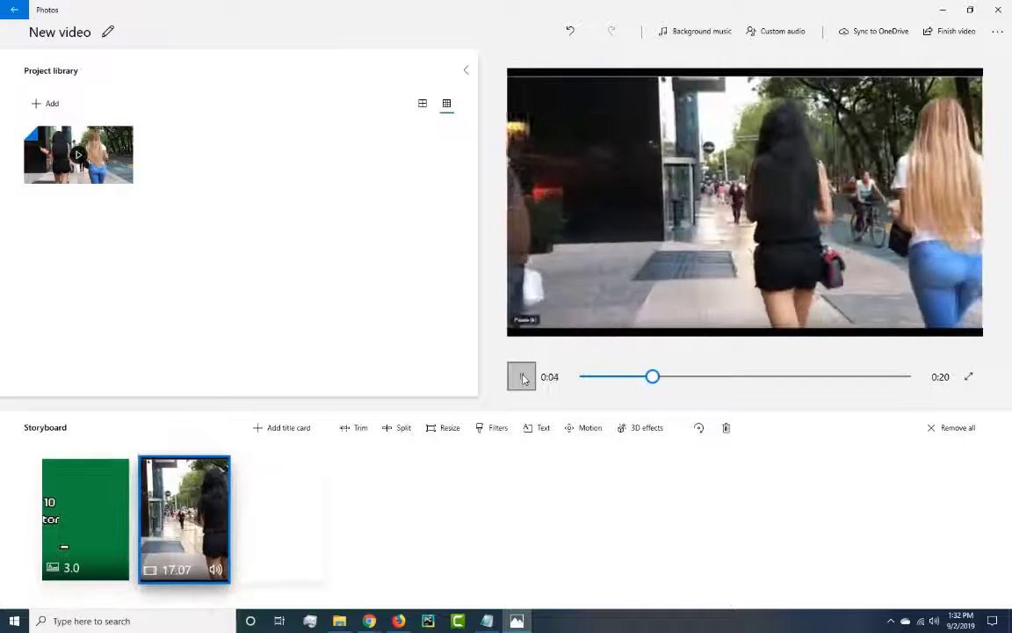
{"action": "left_click", "coordinate": [522, 378]}
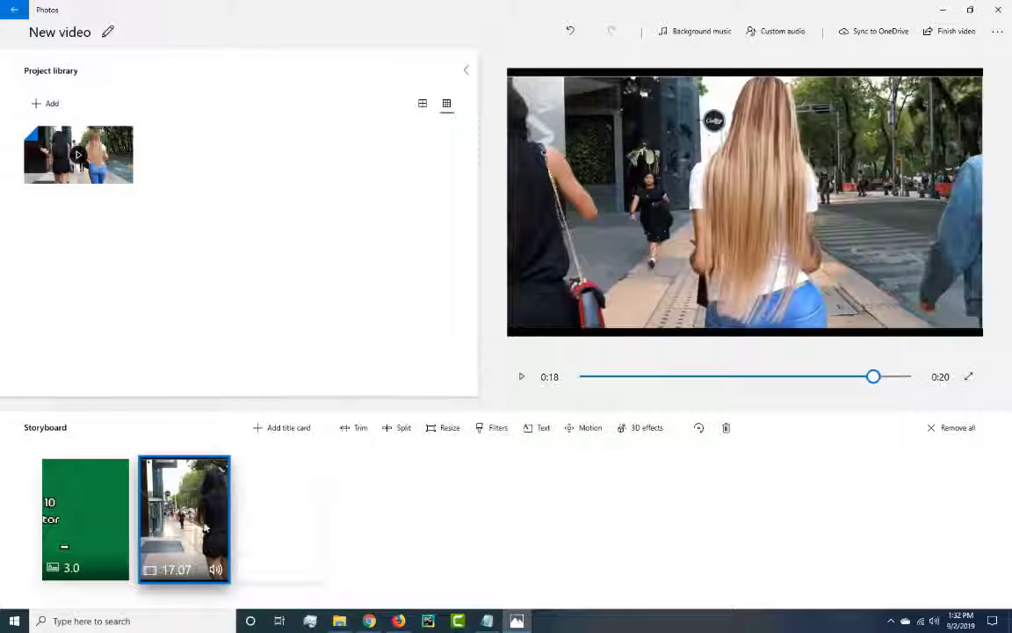
Trim the beginning of the storyboard's video clip so it starts at about 0:01, and preview the new start.
{"action": "left_click", "coordinate": [358, 429]}
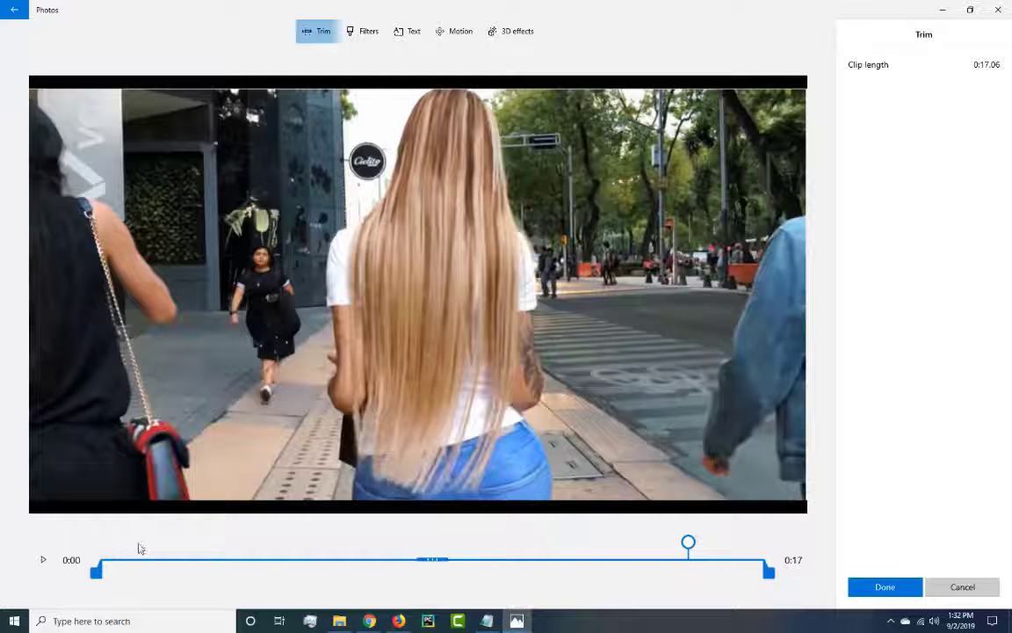
{"action": "left_click_drag", "start_coordinate": [468, 560], "coordinate": [121, 567]}
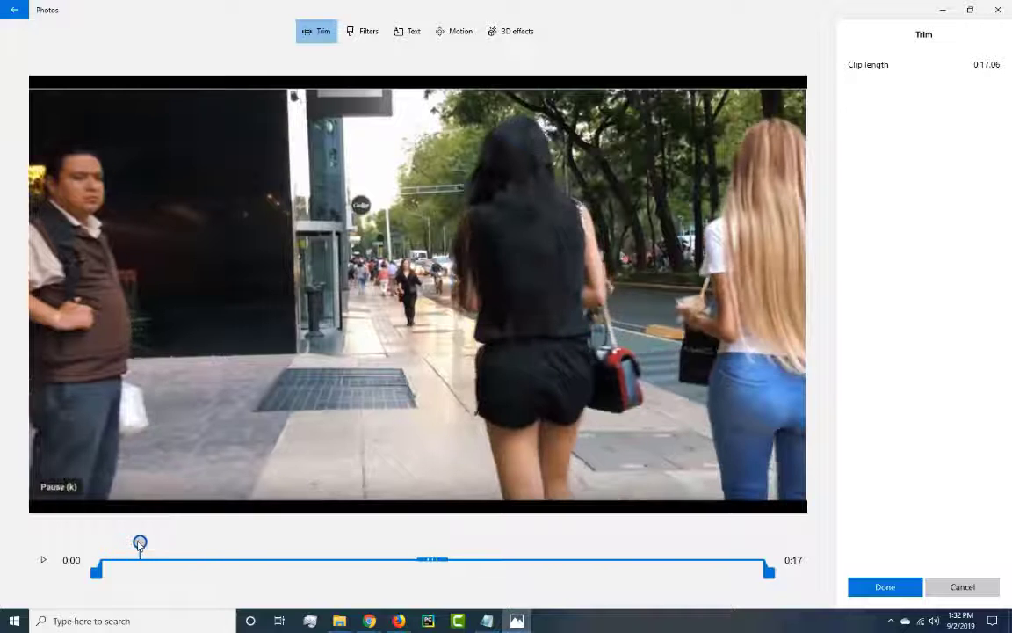
{"action": "left_click_drag", "start_coordinate": [138, 543], "coordinate": [160, 543]}
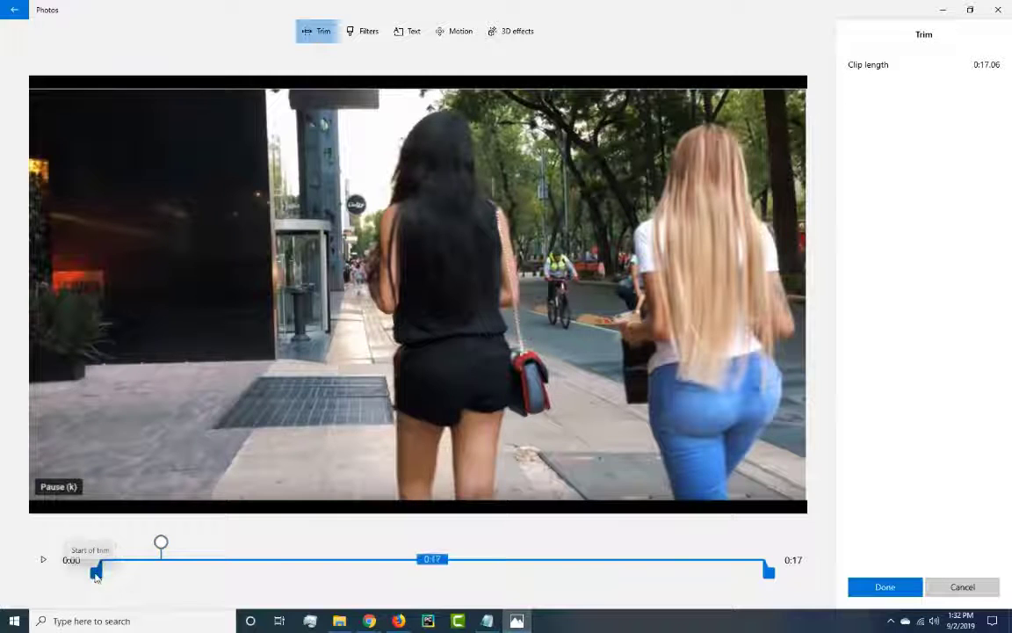
{"action": "left_click_drag", "start_coordinate": [96, 573], "coordinate": [156, 573]}
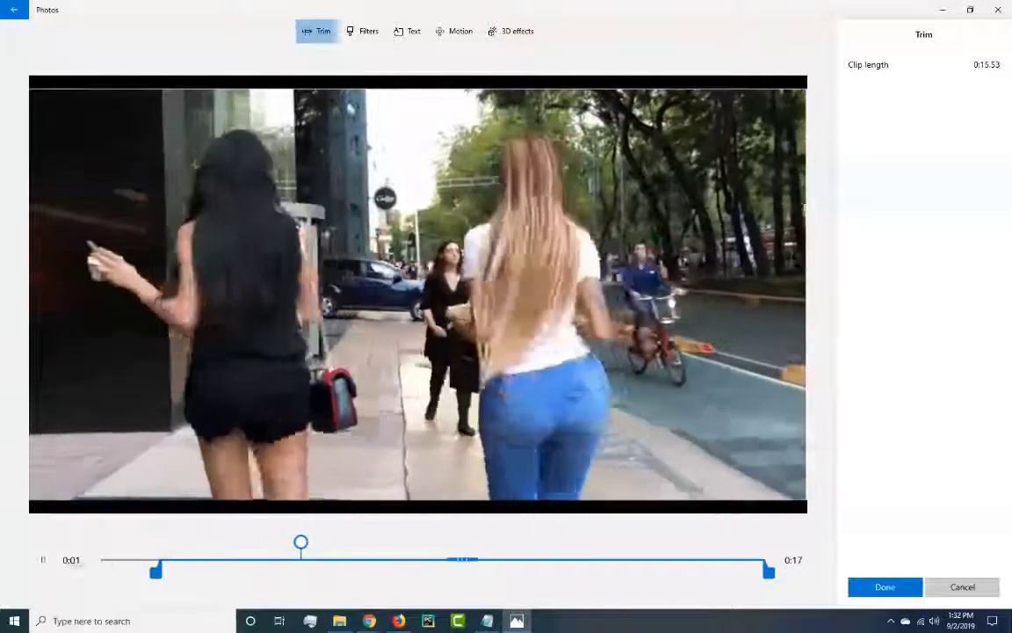
{"action": "left_click", "coordinate": [42, 560]}
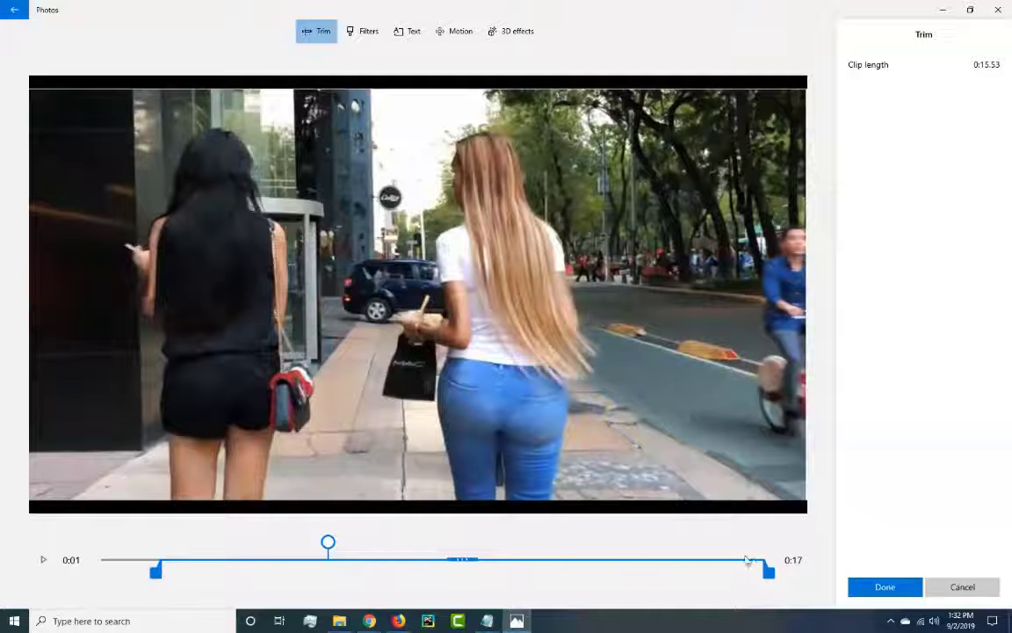
Trim the end of the clip to about 0:14 and apply the trim.
{"action": "left_click", "coordinate": [746, 559]}
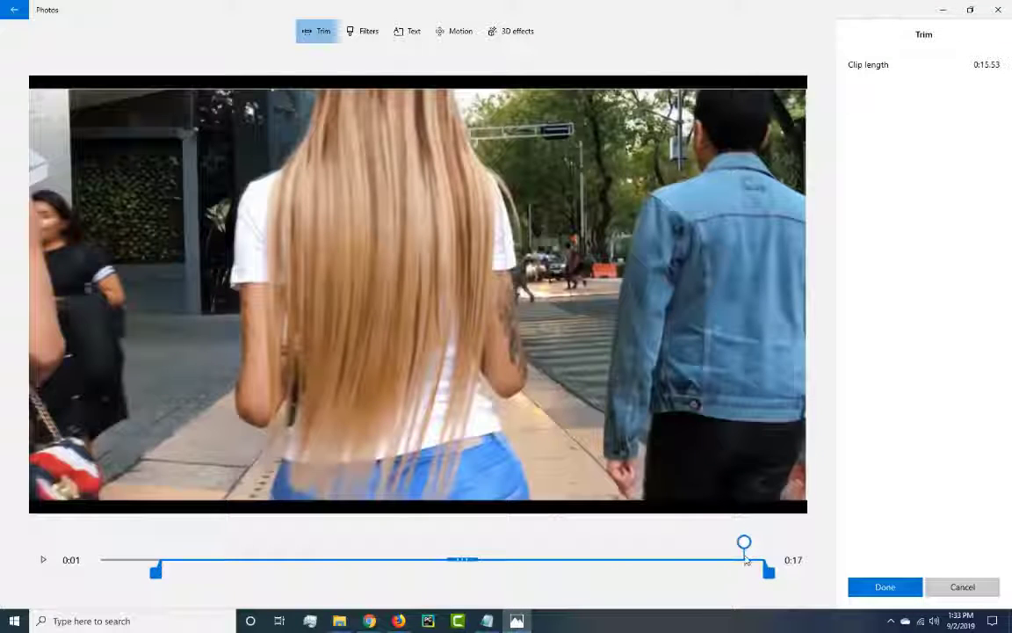
{"action": "left_click_drag", "start_coordinate": [740, 562], "coordinate": [676, 560]}
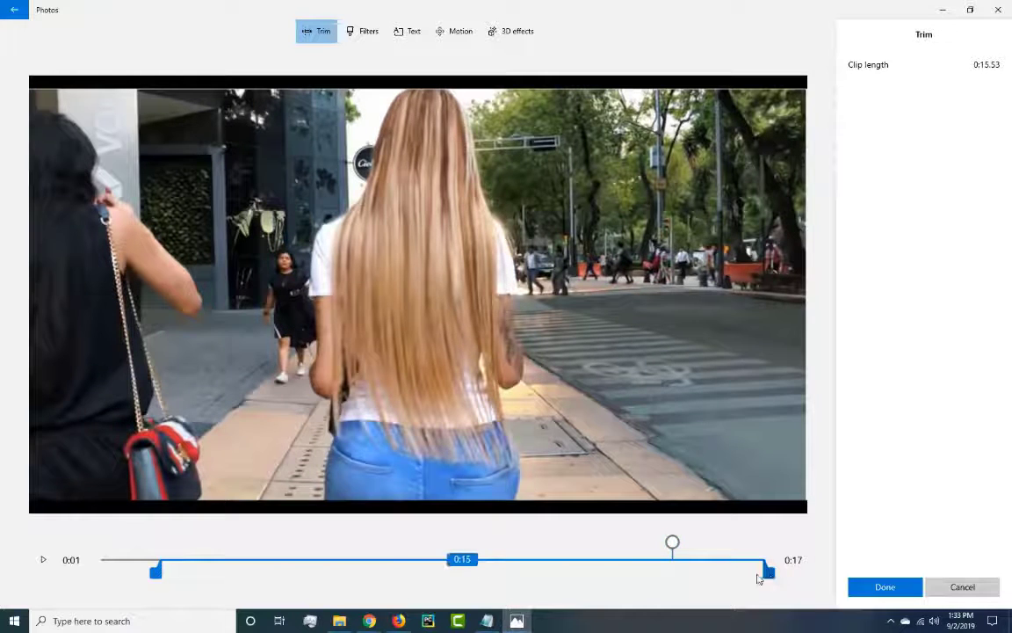
{"action": "left_click_drag", "start_coordinate": [759, 577], "coordinate": [687, 579]}
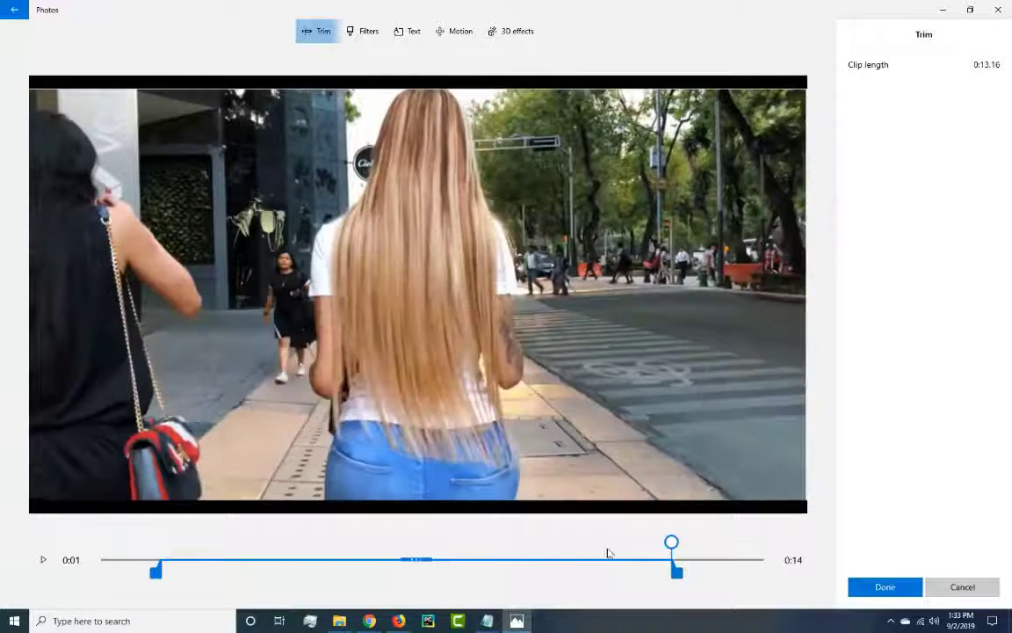
{"action": "left_click", "coordinate": [42, 560]}
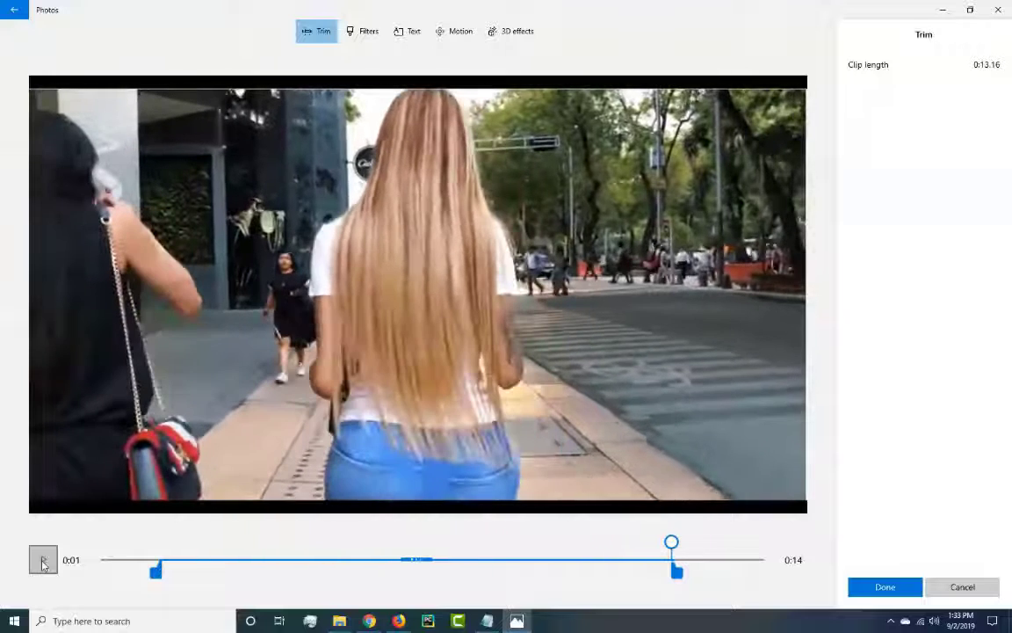
{"action": "left_click", "coordinate": [43, 564]}
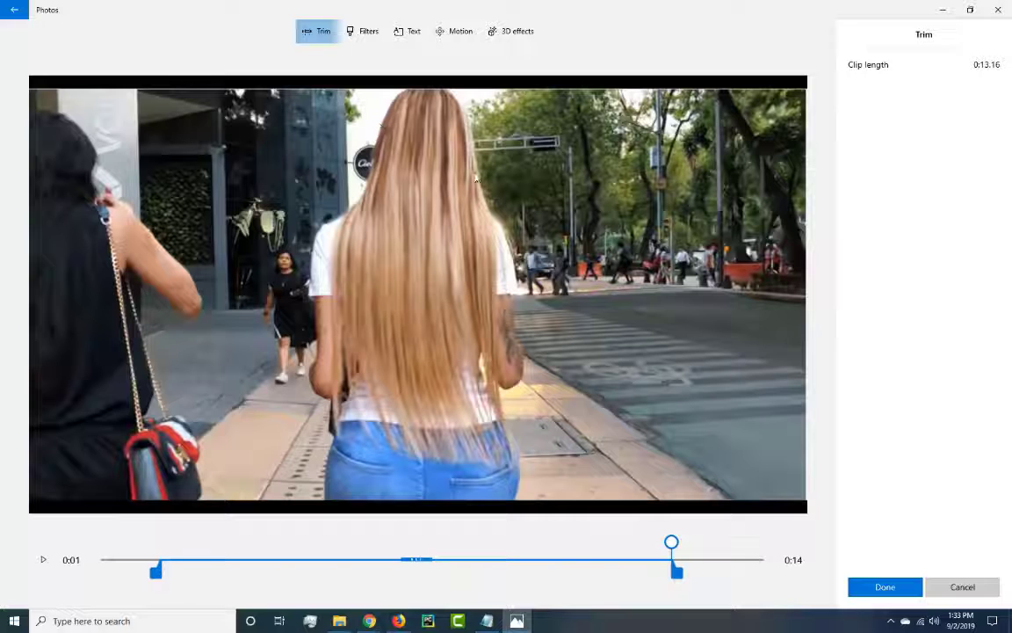
{"action": "left_click", "coordinate": [887, 585]}
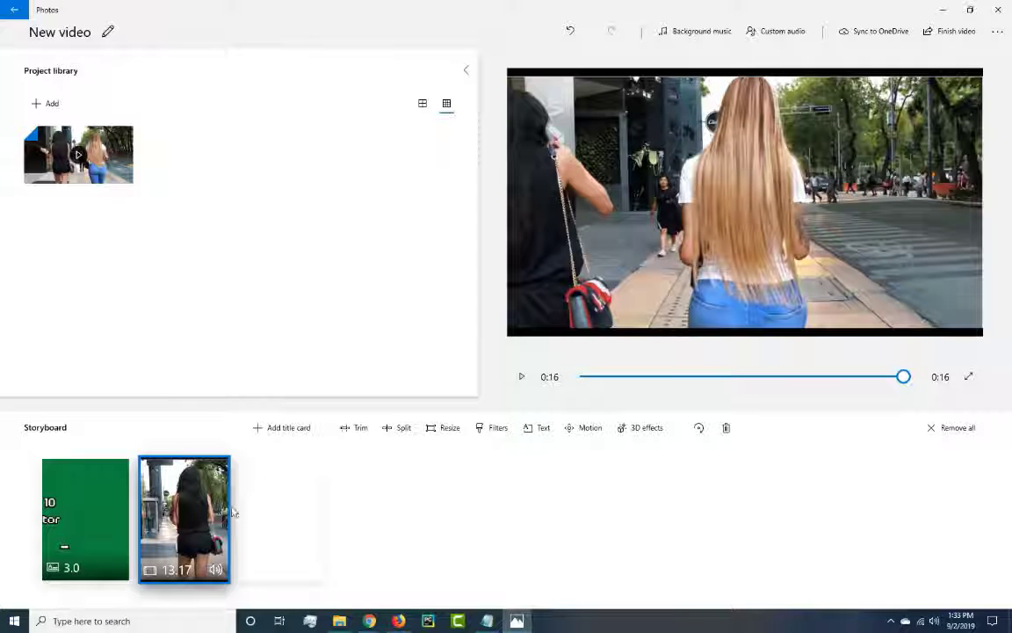
Open the trimmed clip's 3D effects and add the Atomic motion effect.
{"action": "right_click", "coordinate": [202, 502]}
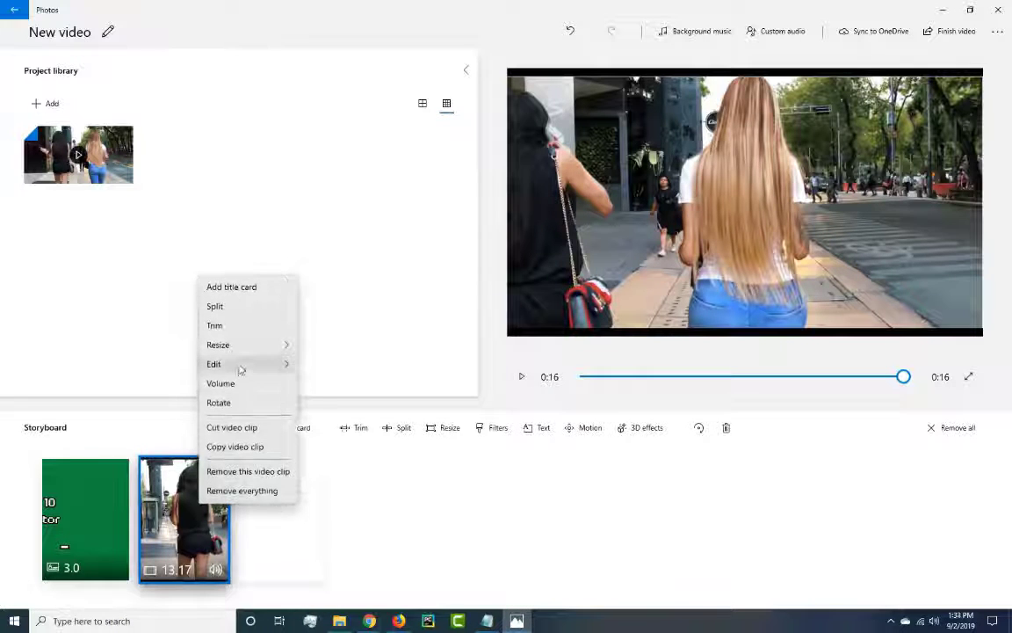
{"action": "mouse_move", "coordinate": [240, 367]}
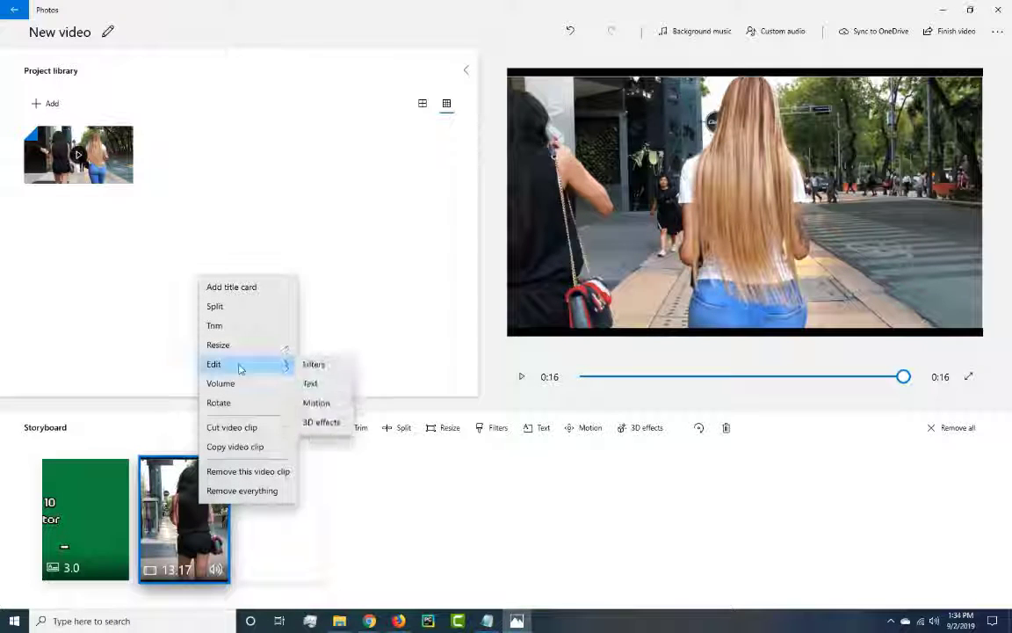
{"action": "left_click", "coordinate": [321, 426]}
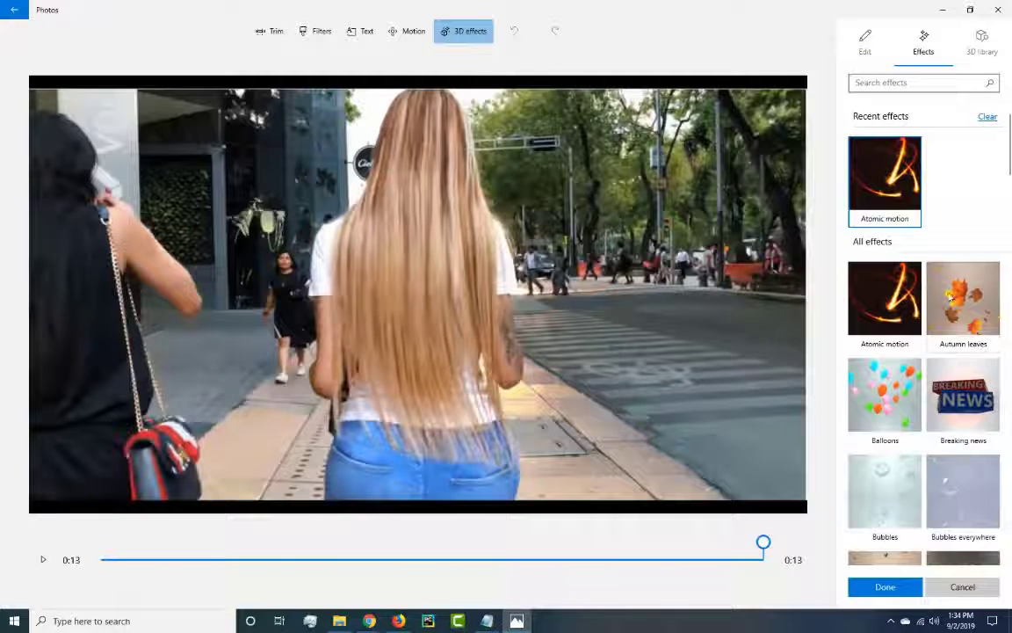
{"action": "scroll", "coordinate": [950, 299], "scroll_direction": "down", "scroll_amount": 10}
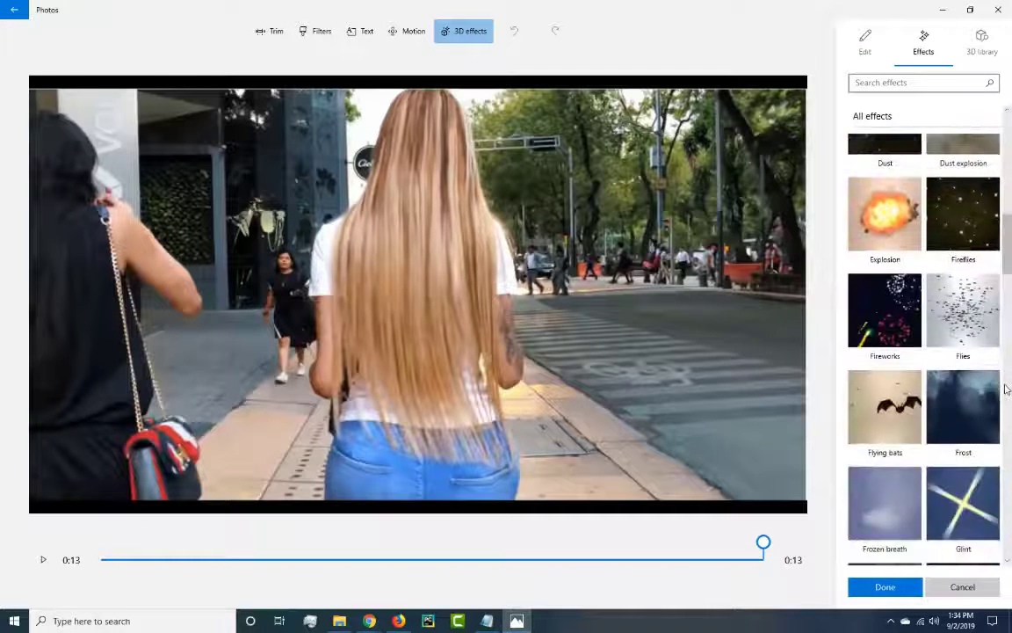
{"action": "scroll", "coordinate": [1007, 389], "scroll_direction": "down", "scroll_amount": 10}
{"action": "scroll", "coordinate": [1007, 378], "scroll_direction": "up", "scroll_amount": 10}
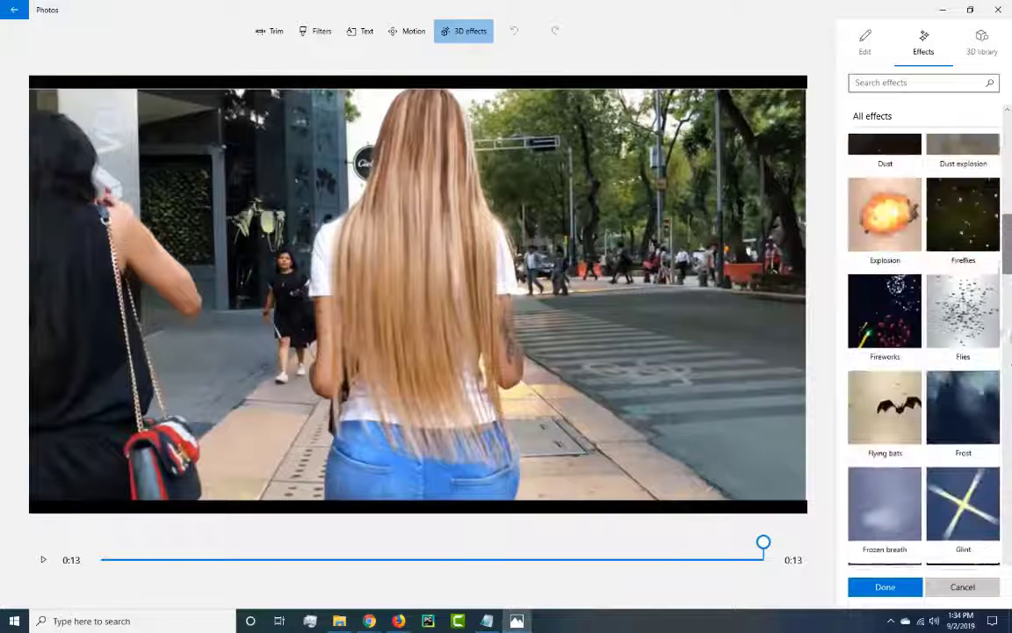
{"action": "scroll", "coordinate": [1010, 364], "scroll_direction": "up", "scroll_amount": 10}
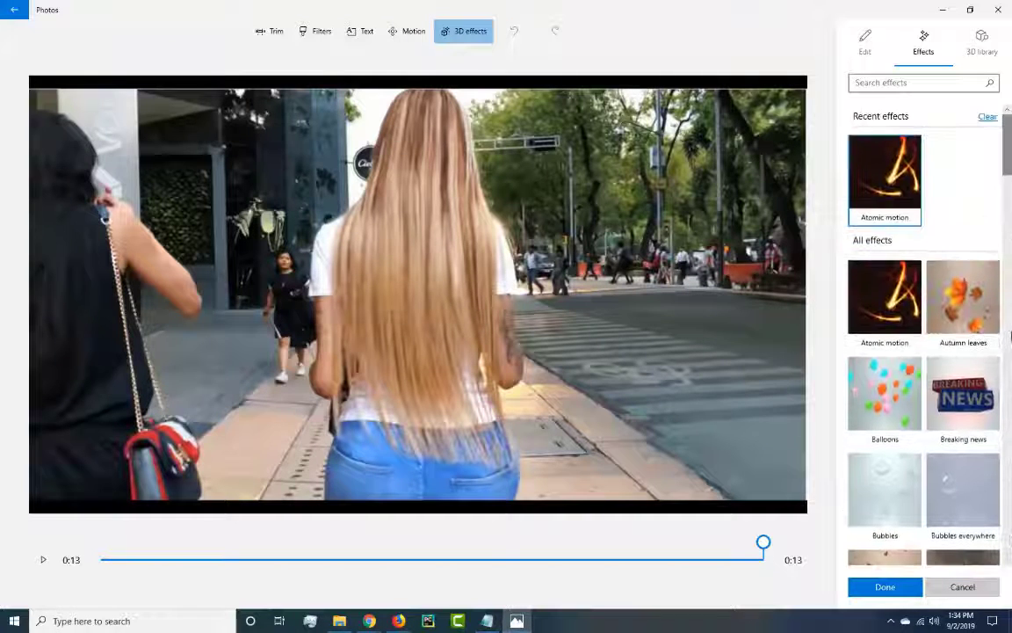
{"action": "left_click", "coordinate": [888, 184]}
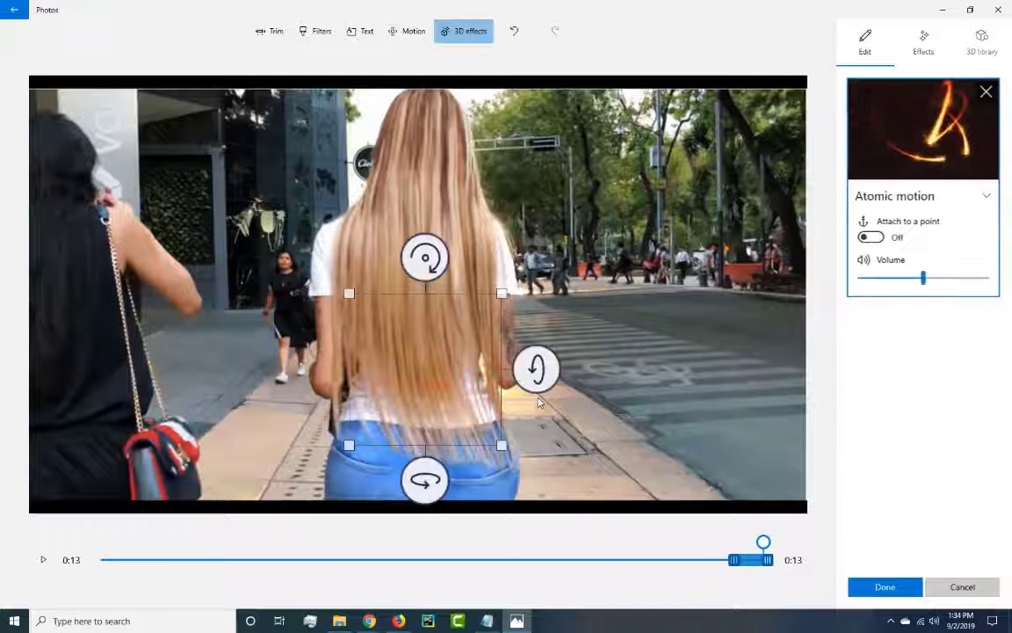
Enlarge the Atomic motion effect to nearly the full frame height and position it around the centre of the video.
{"action": "left_click_drag", "start_coordinate": [502, 294], "coordinate": [590, 206]}
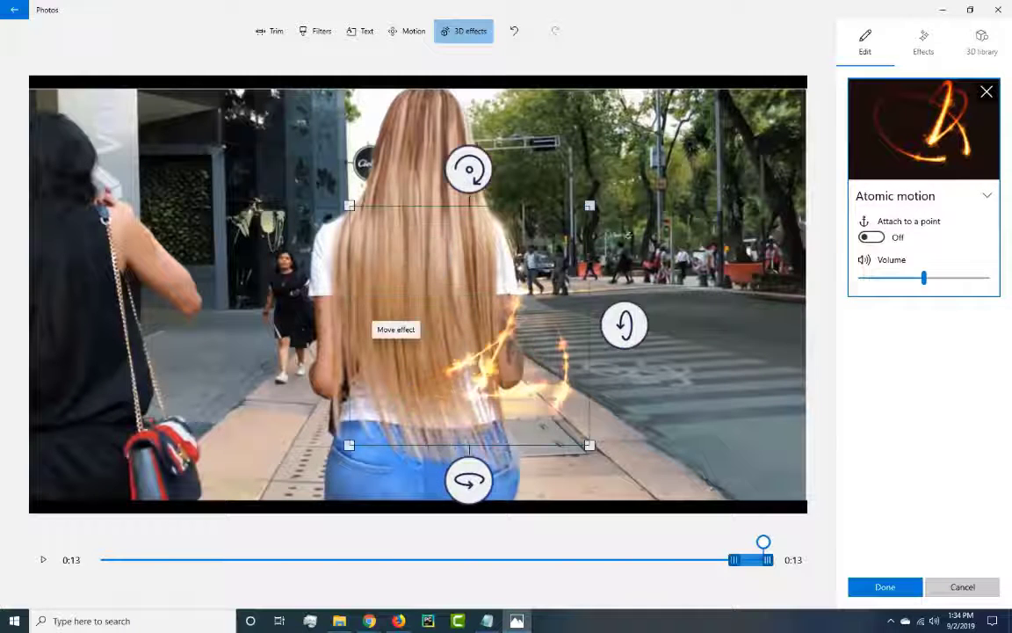
{"action": "left_click_drag", "start_coordinate": [493, 352], "coordinate": [477, 397]}
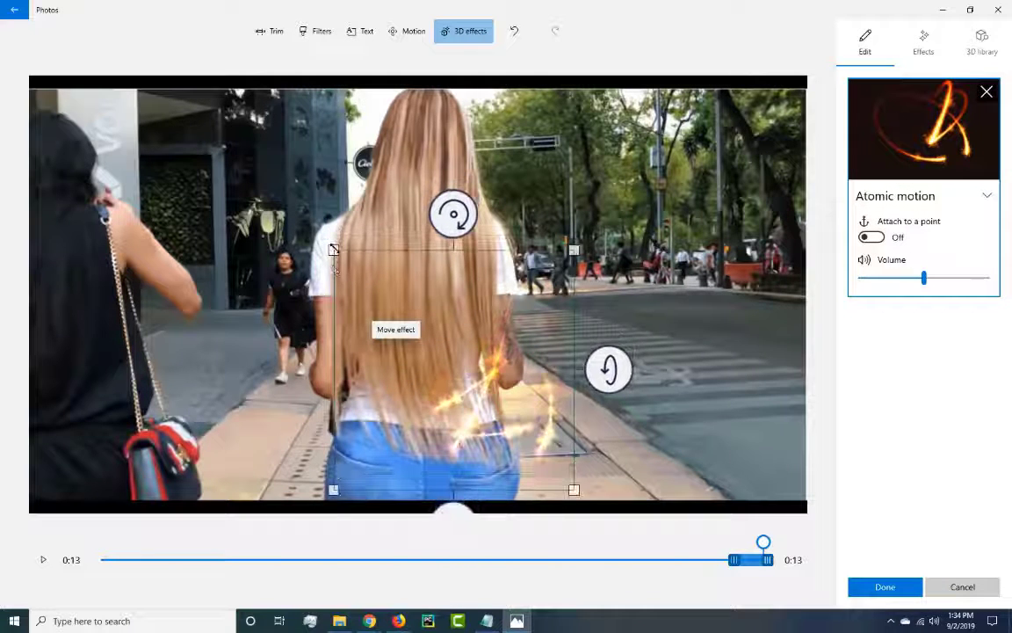
{"action": "left_click_drag", "start_coordinate": [334, 250], "coordinate": [262, 175]}
{"action": "left_click_drag", "start_coordinate": [571, 176], "coordinate": [646, 116]}
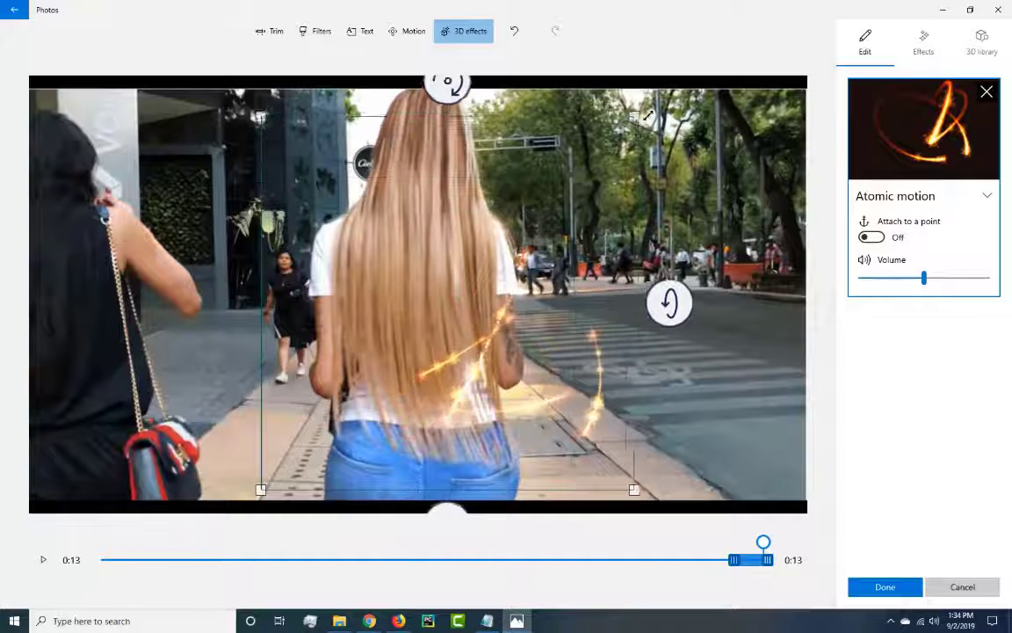
{"action": "left_click_drag", "start_coordinate": [516, 270], "coordinate": [482, 271]}
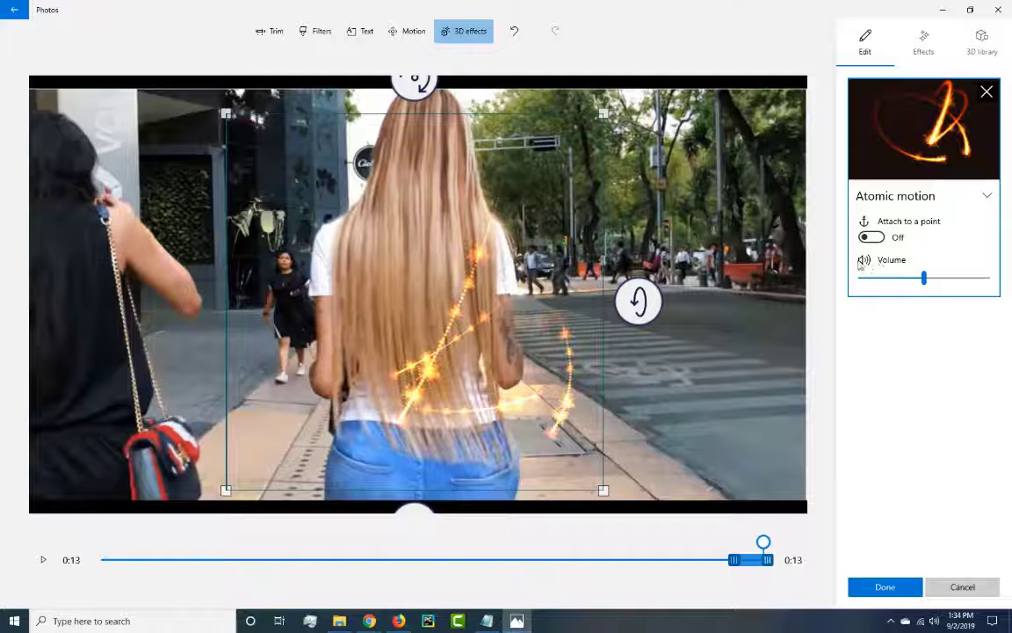
Turn the Atomic motion effect's volume down to zero and set its time range from about 0:04 to 0:08.
{"action": "left_click_drag", "start_coordinate": [925, 279], "coordinate": [843, 278]}
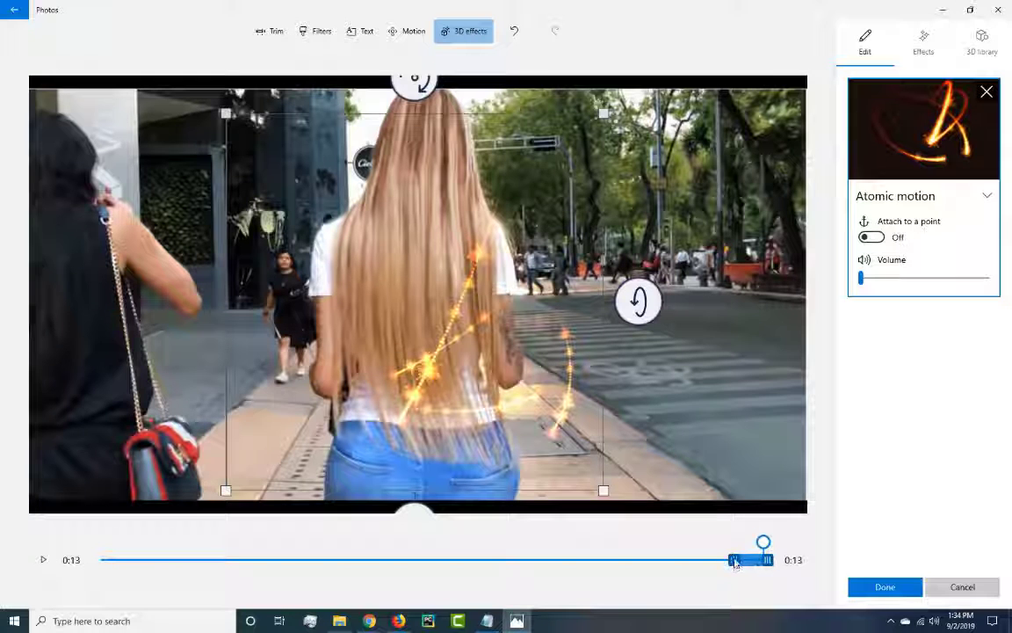
{"action": "left_click_drag", "start_coordinate": [735, 562], "coordinate": [543, 560]}
{"action": "left_click_drag", "start_coordinate": [650, 559], "coordinate": [390, 572]}
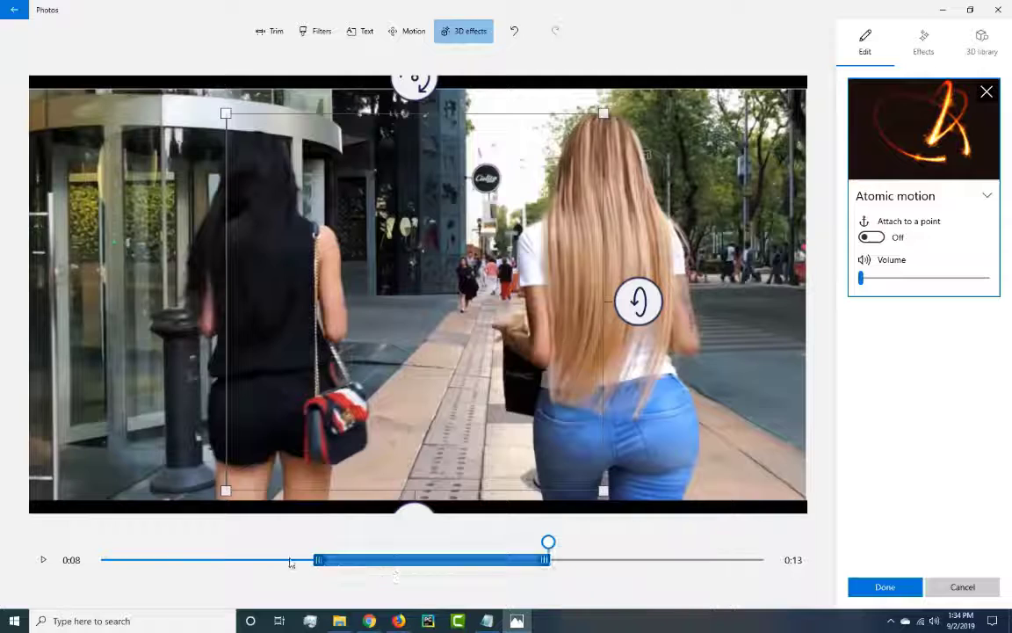
Play the clip through the Atomic motion effect's time range to check how it looks.
{"action": "left_click", "coordinate": [43, 560]}
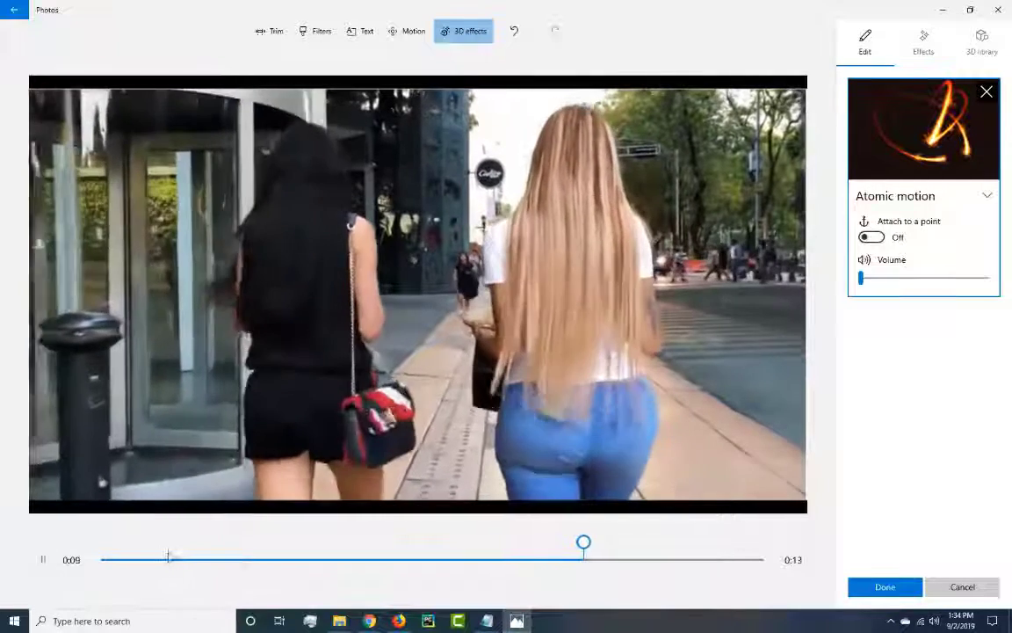
{"action": "left_click", "coordinate": [169, 558]}
{"action": "left_click", "coordinate": [296, 562]}
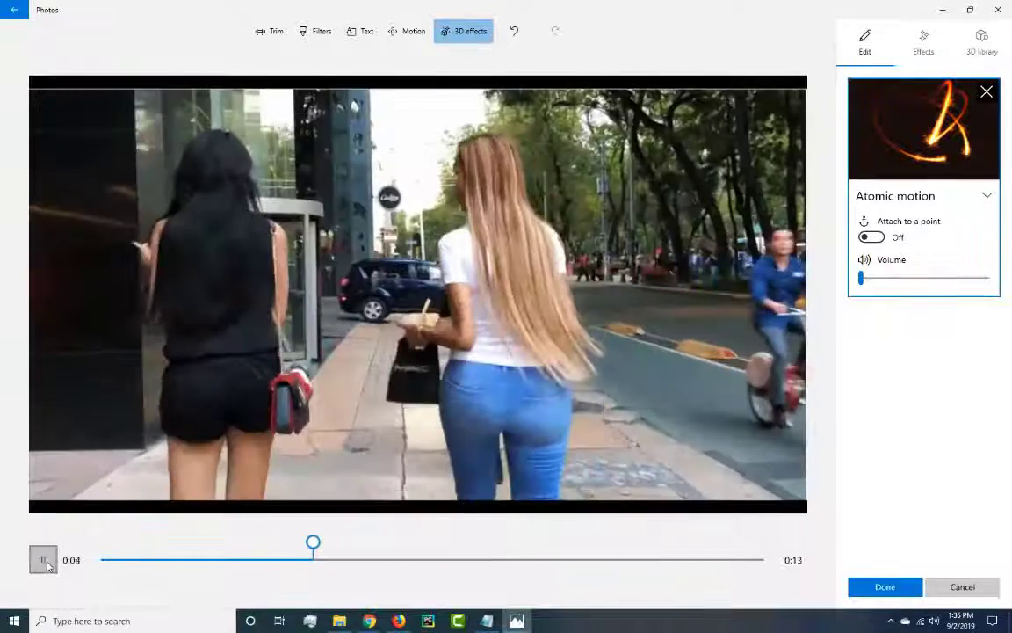
{"action": "left_click", "coordinate": [46, 561]}
{"action": "left_click", "coordinate": [44, 561]}
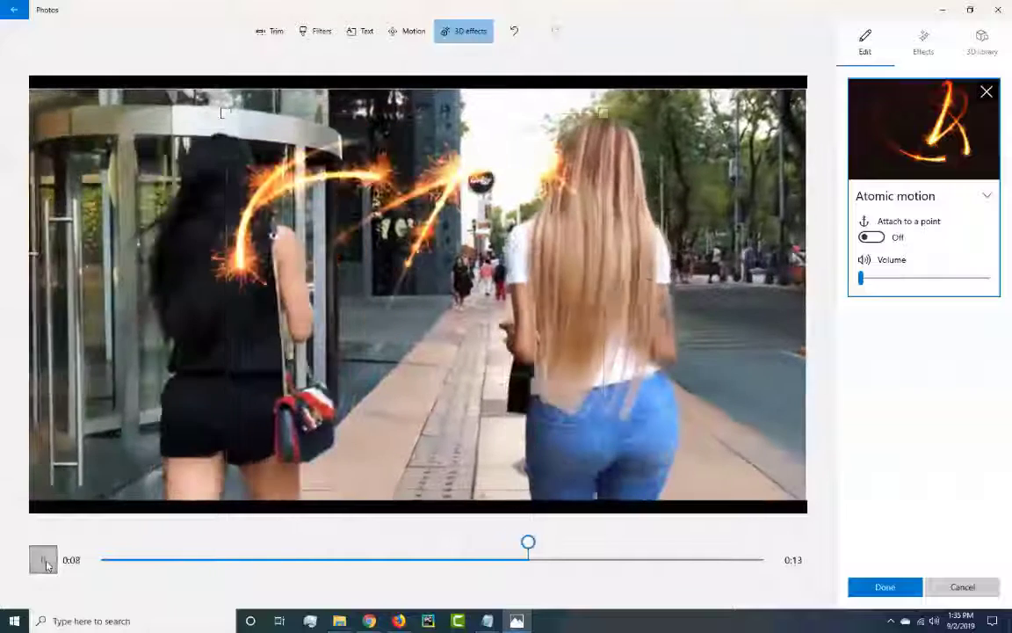
{"action": "left_click", "coordinate": [46, 561]}
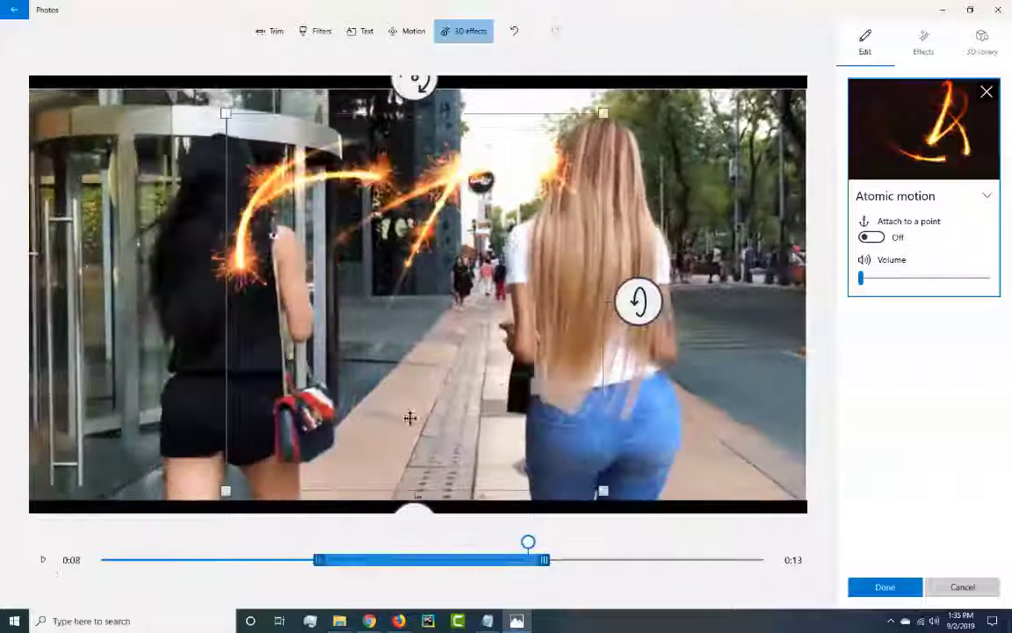
Open the 3D library and browse its Remix 3D model categories.
{"action": "left_click", "coordinate": [982, 40]}
{"action": "scroll", "coordinate": [980, 254], "scroll_direction": "down", "scroll_amount": 2}
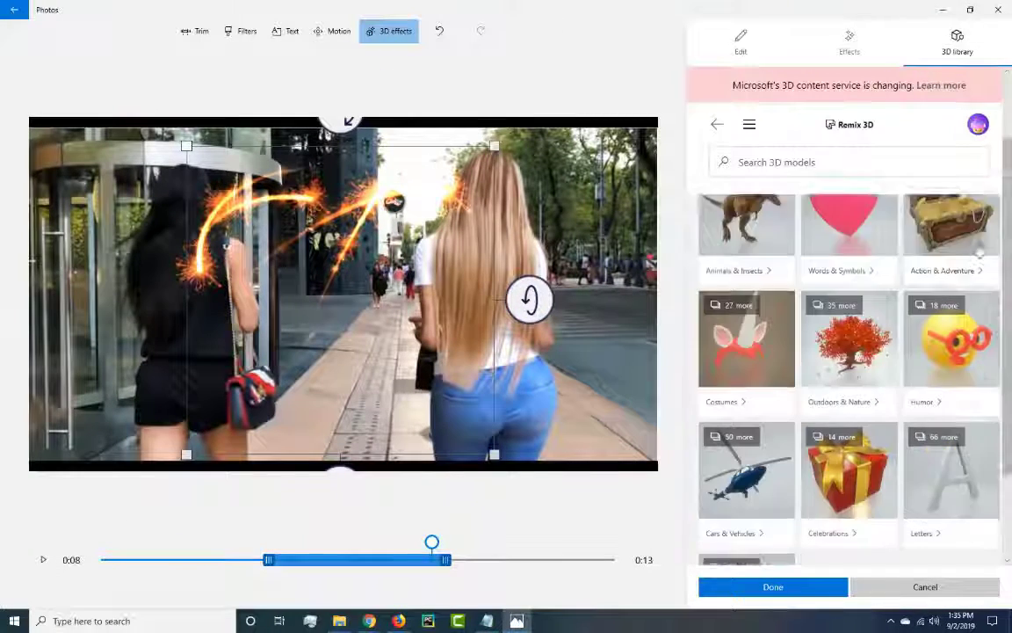
{"action": "scroll", "coordinate": [980, 253], "scroll_direction": "down", "scroll_amount": 3}
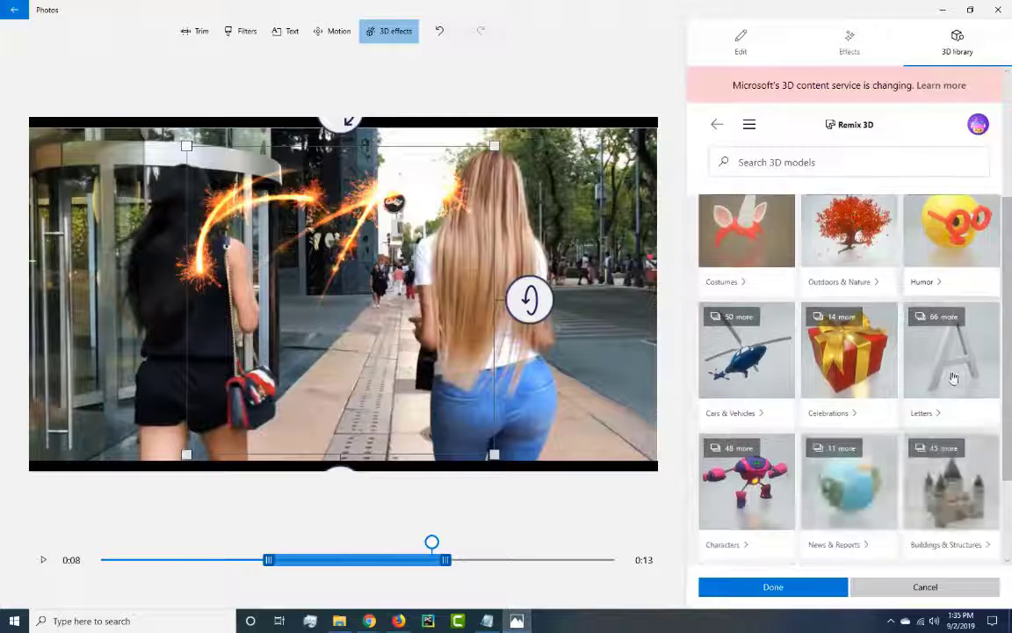
{"action": "scroll", "coordinate": [966, 369], "scroll_direction": "down", "scroll_amount": 2}
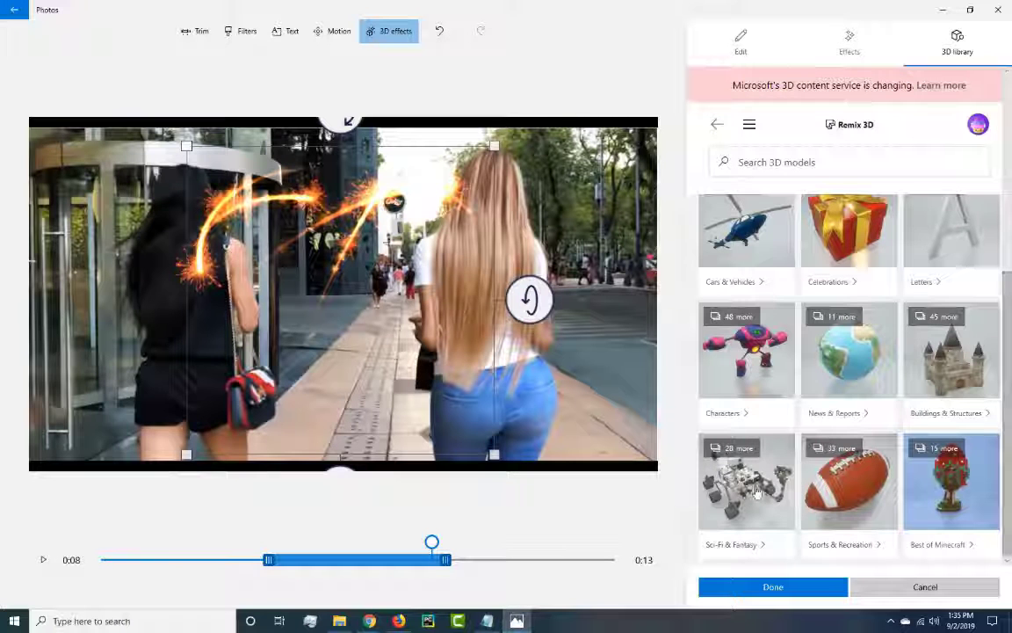
{"action": "scroll", "coordinate": [1001, 408], "scroll_direction": "up", "scroll_amount": 3}
{"action": "scroll", "coordinate": [1001, 404], "scroll_direction": "down", "scroll_amount": 3}
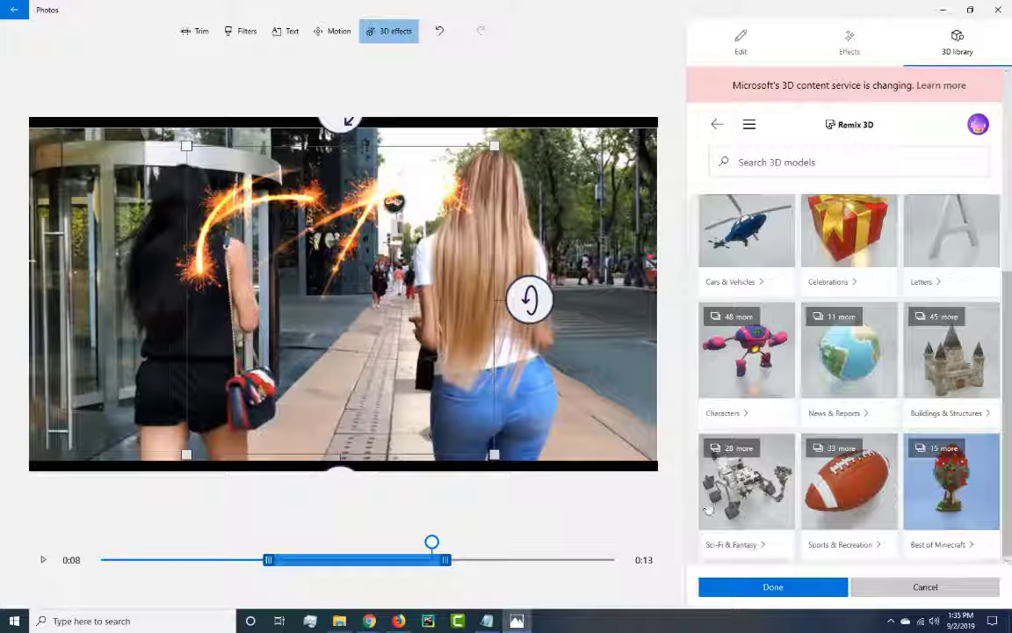
Add the Landing UFO model from the Sci-Fi & Fantasy category of the 3D library to the clip.
{"action": "left_click", "coordinate": [764, 473]}
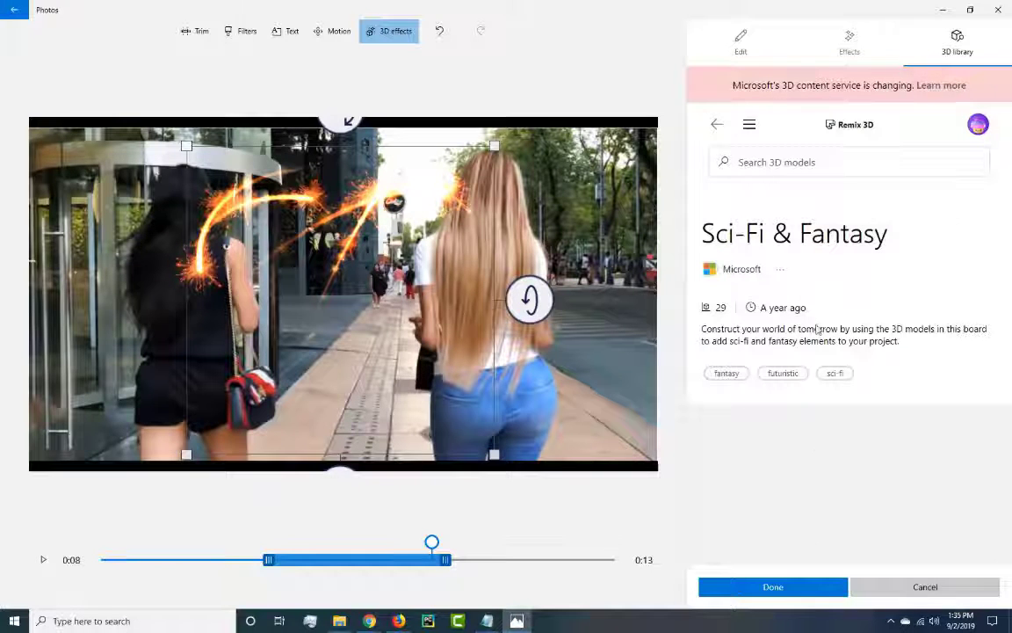
{"action": "scroll", "coordinate": [964, 361], "scroll_direction": "down", "scroll_amount": 5}
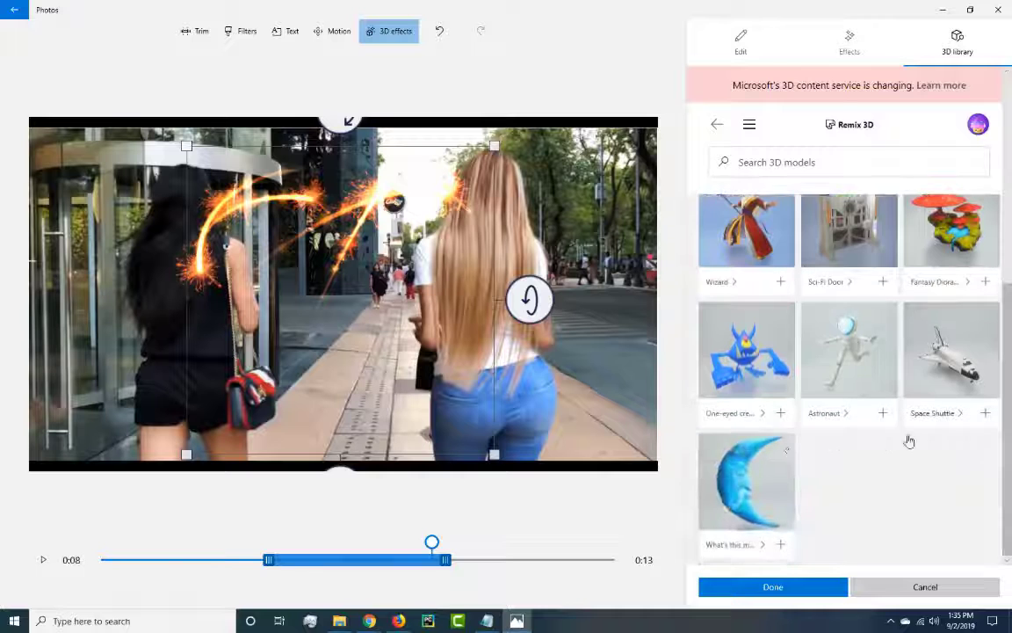
{"action": "scroll", "coordinate": [910, 441], "scroll_direction": "down", "scroll_amount": 5}
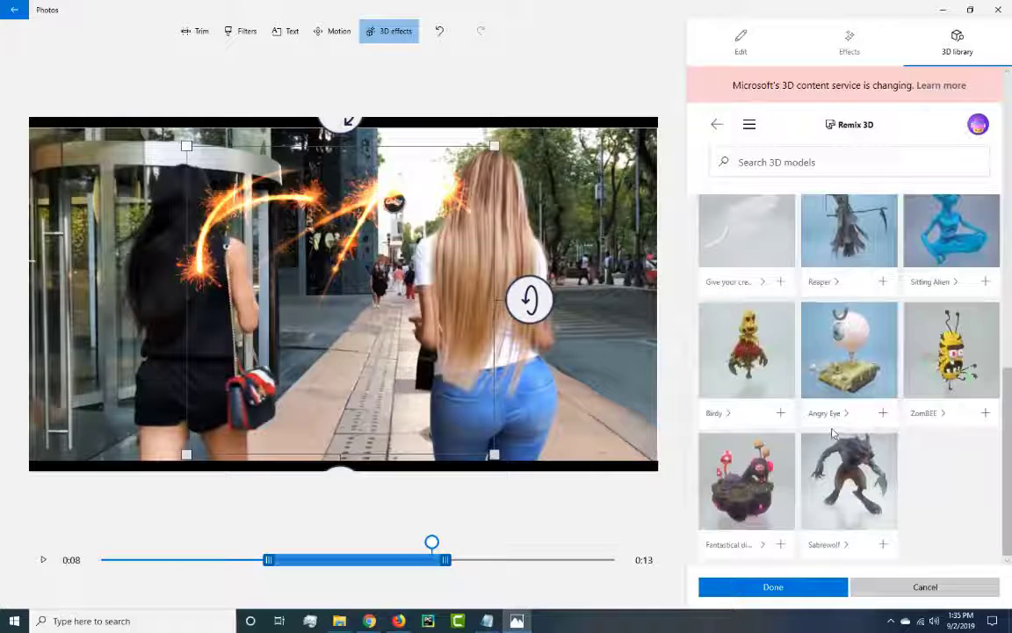
{"action": "scroll", "coordinate": [833, 433], "scroll_direction": "down", "scroll_amount": 5}
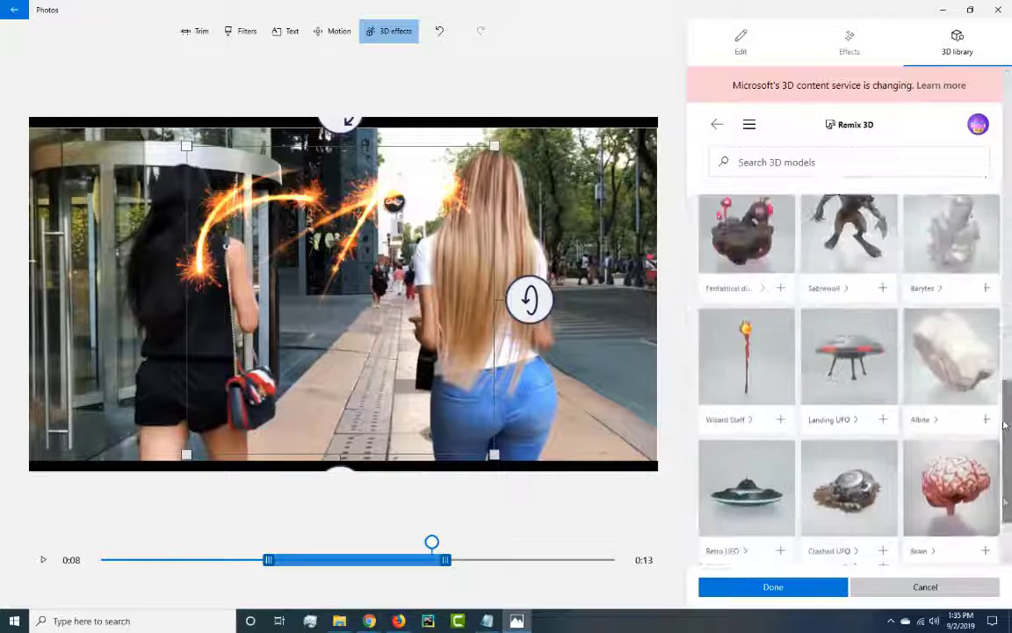
{"action": "left_click_drag", "start_coordinate": [1005, 426], "coordinate": [1005, 409]}
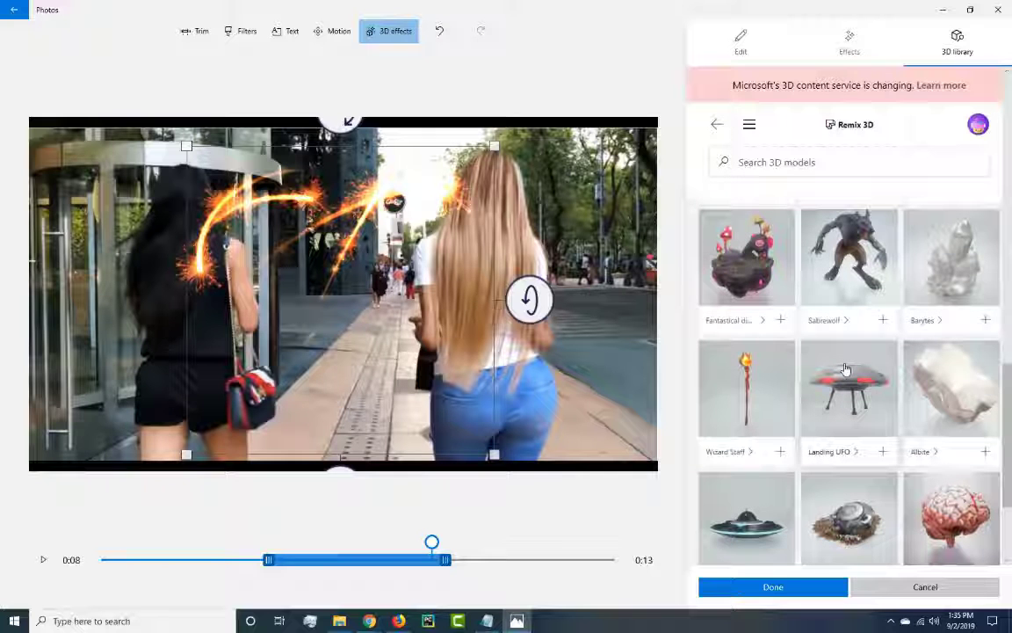
{"action": "left_click", "coordinate": [846, 368]}
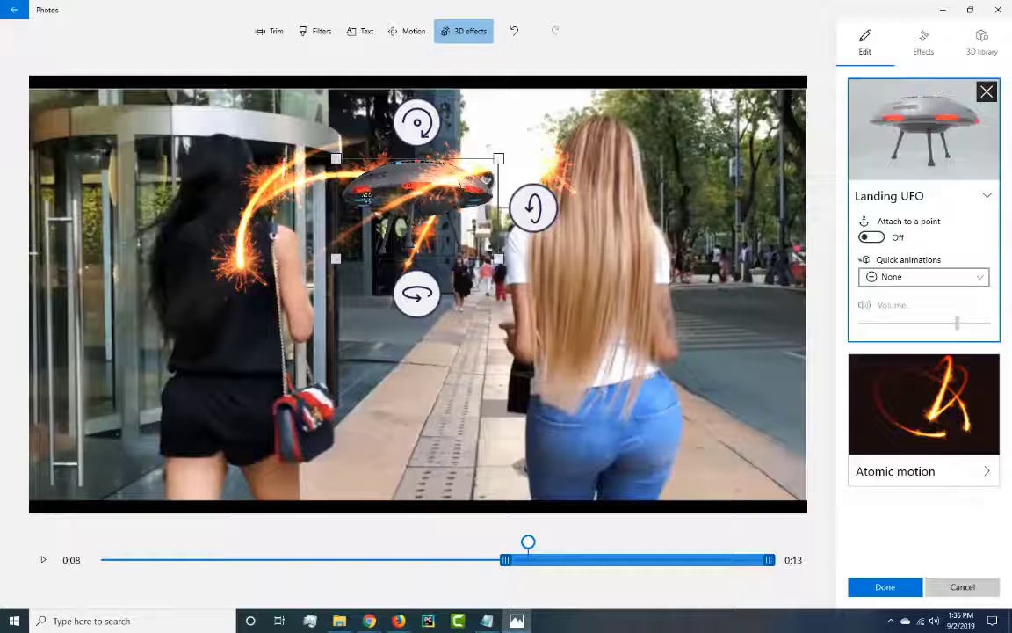
Place the Landing UFO tilted over the street beside the blonde woman and give it the Look Around quick animation.
{"action": "left_click_drag", "start_coordinate": [367, 199], "coordinate": [691, 389]}
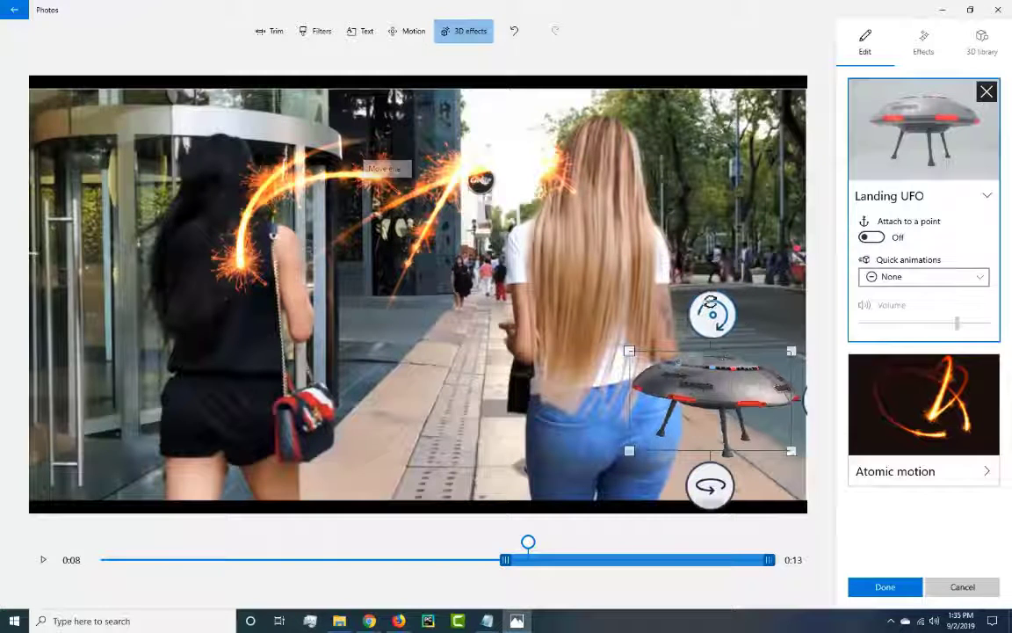
{"action": "left_click_drag", "start_coordinate": [710, 301], "coordinate": [661, 293]}
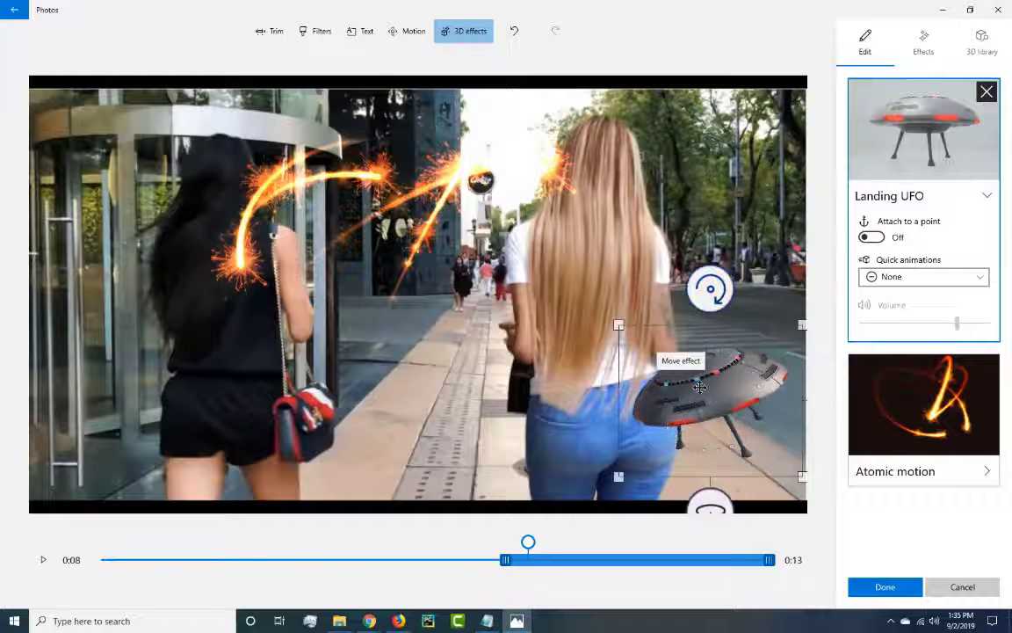
{"action": "left_click", "coordinate": [986, 284]}
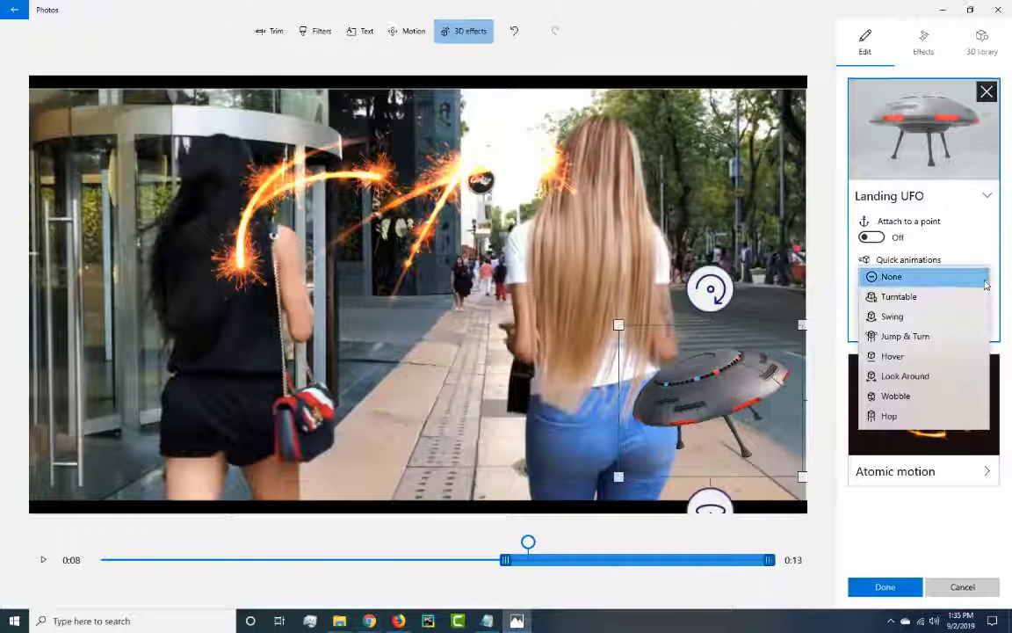
{"action": "left_click", "coordinate": [918, 377]}
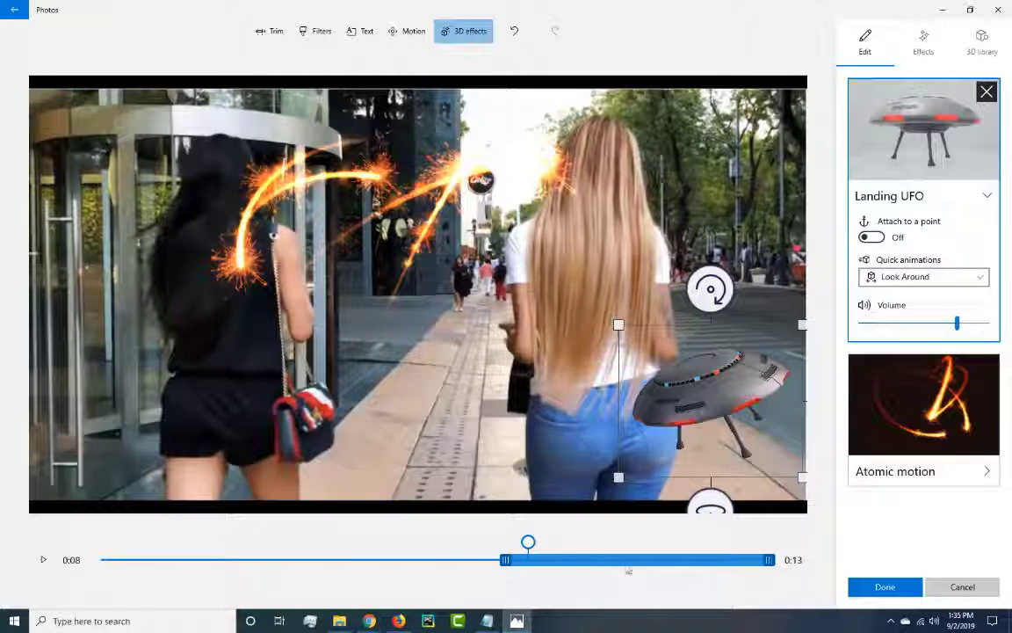
Set the Landing UFO's time range from about 0:07 to the end of the clip, and play the clip from about 0:03.
{"action": "left_click_drag", "start_coordinate": [571, 562], "coordinate": [500, 560]}
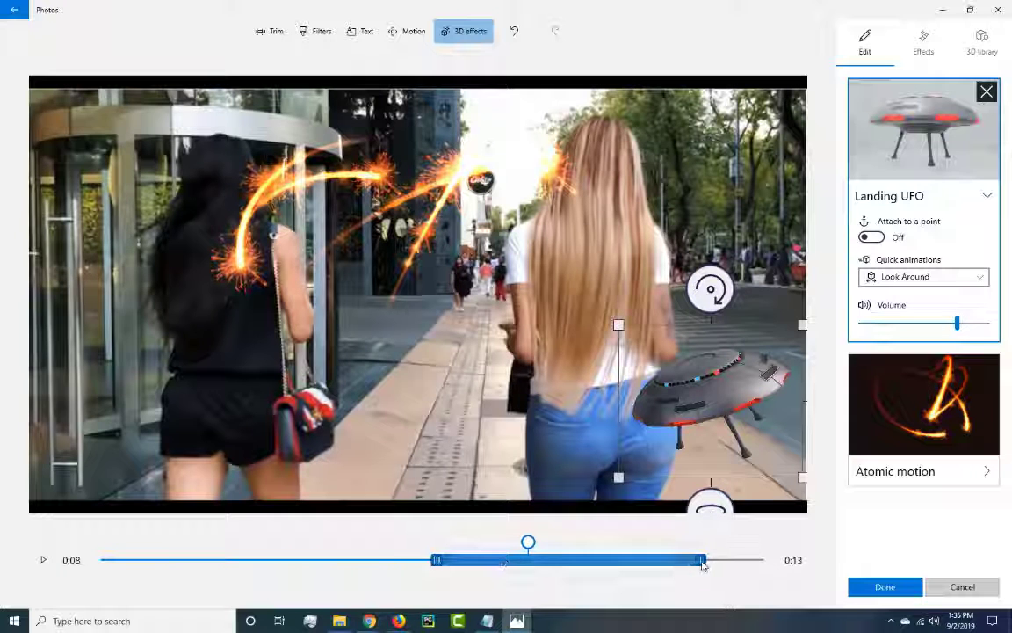
{"action": "left_click_drag", "start_coordinate": [703, 564], "coordinate": [768, 564]}
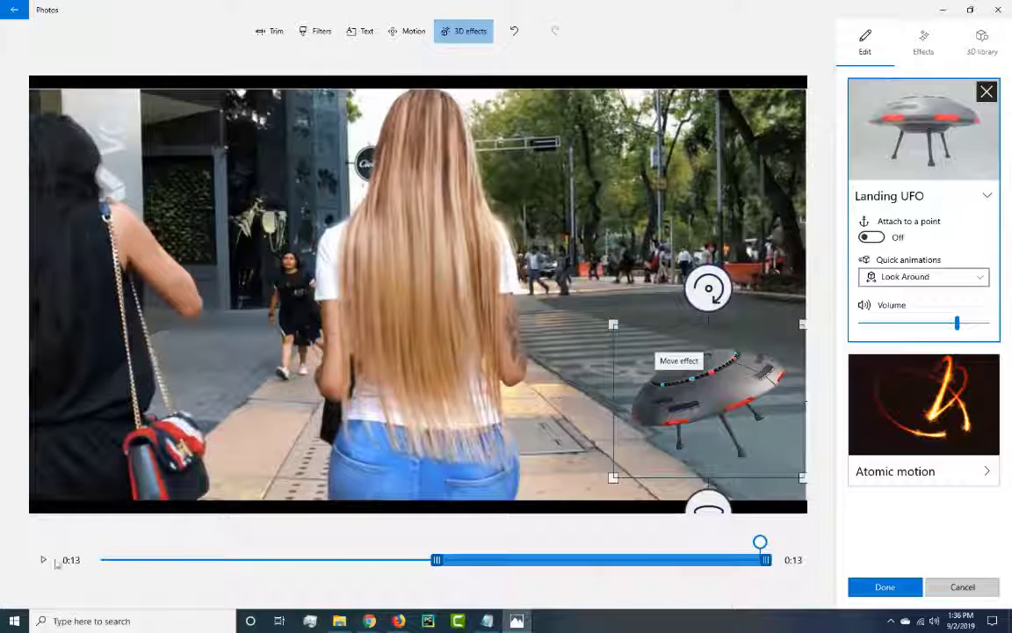
{"action": "left_click", "coordinate": [255, 558]}
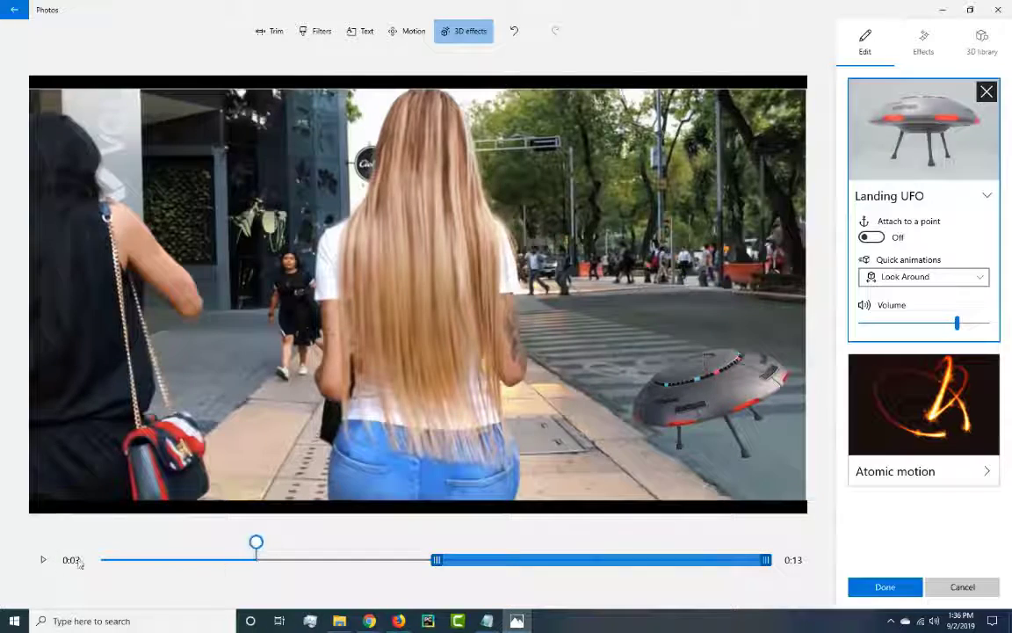
{"action": "left_click", "coordinate": [43, 560]}
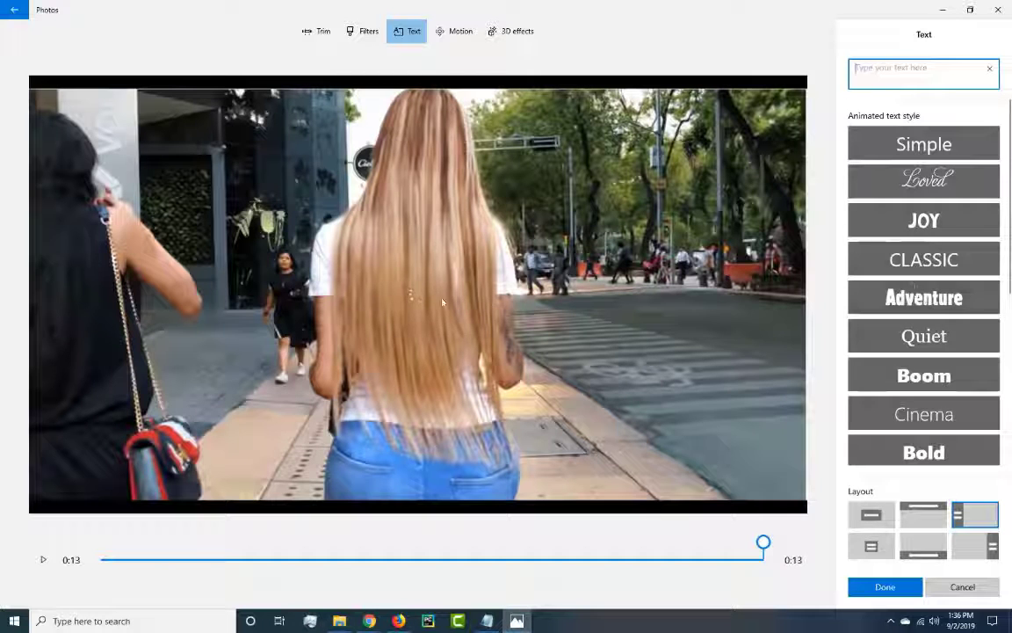
Add the animated text "Booty" to the clip in the Adventure style.
{"action": "scroll", "coordinate": [1004, 202], "scroll_direction": "down", "scroll_amount": 1}
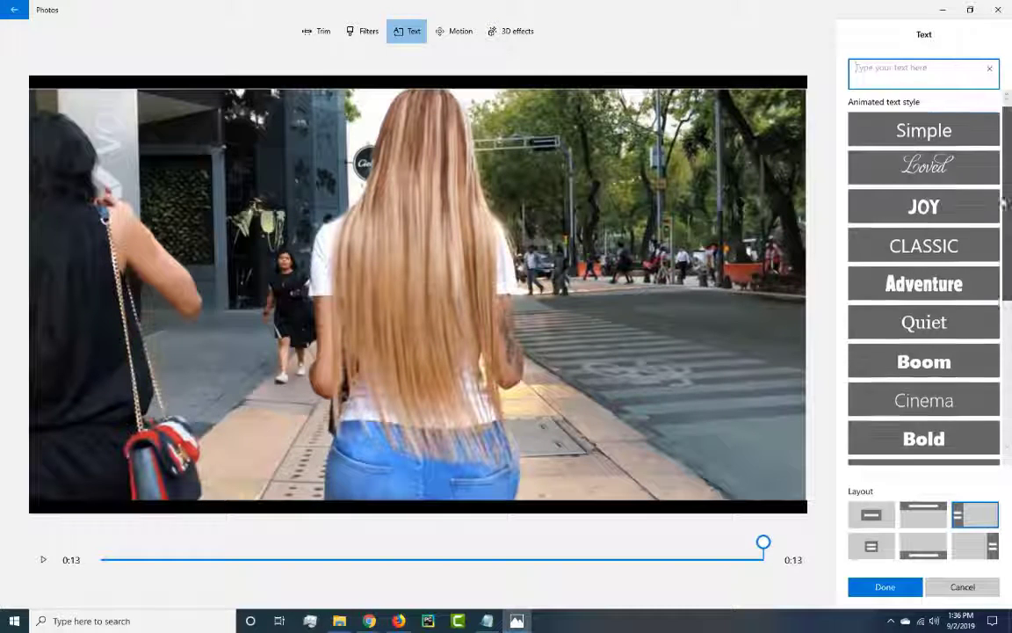
{"action": "scroll", "coordinate": [1004, 203], "scroll_direction": "down", "scroll_amount": 5}
{"action": "scroll", "coordinate": [1007, 211], "scroll_direction": "up", "scroll_amount": 4}
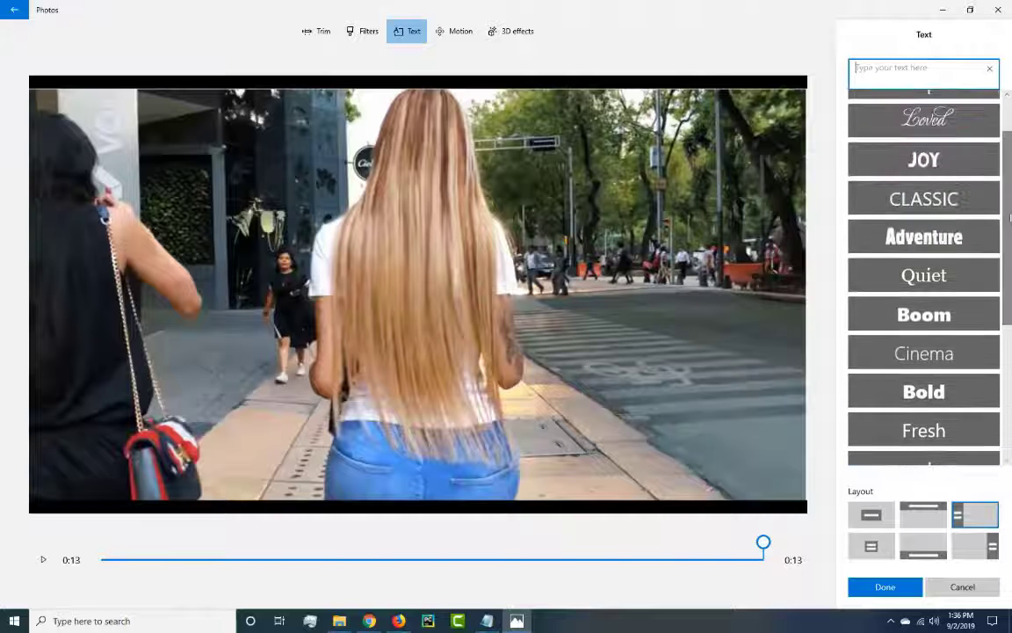
{"action": "left_click", "coordinate": [913, 236]}
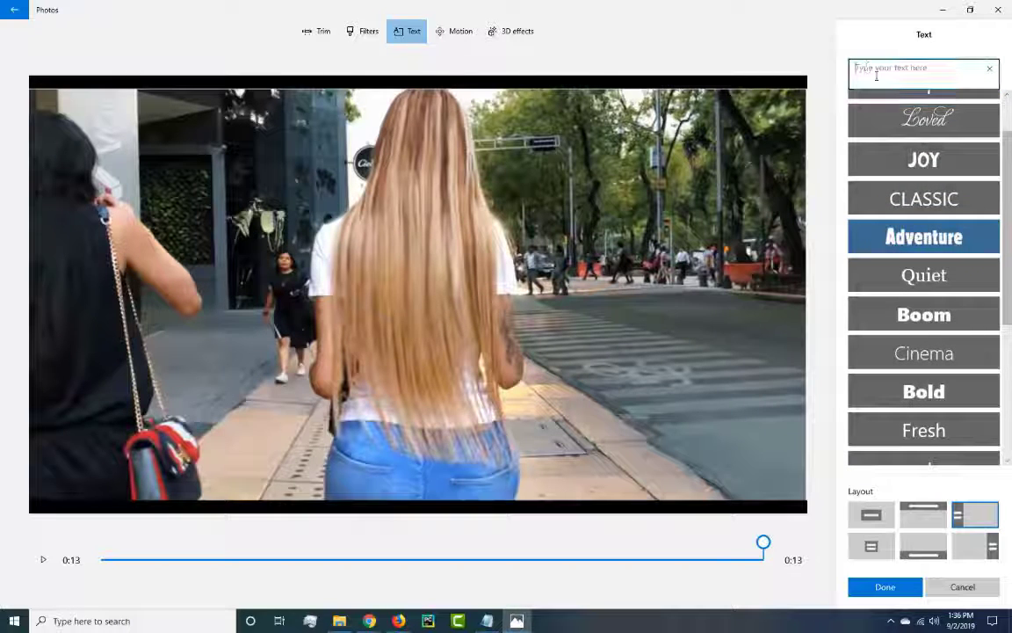
{"action": "type", "text": "Bac"}
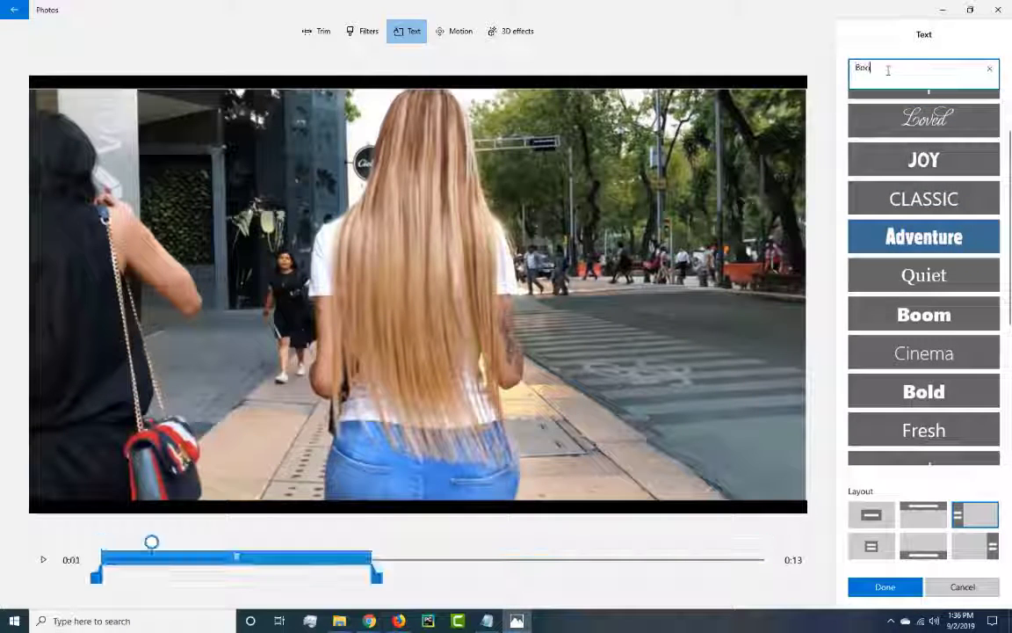
{"action": "type", "text": "ty"}
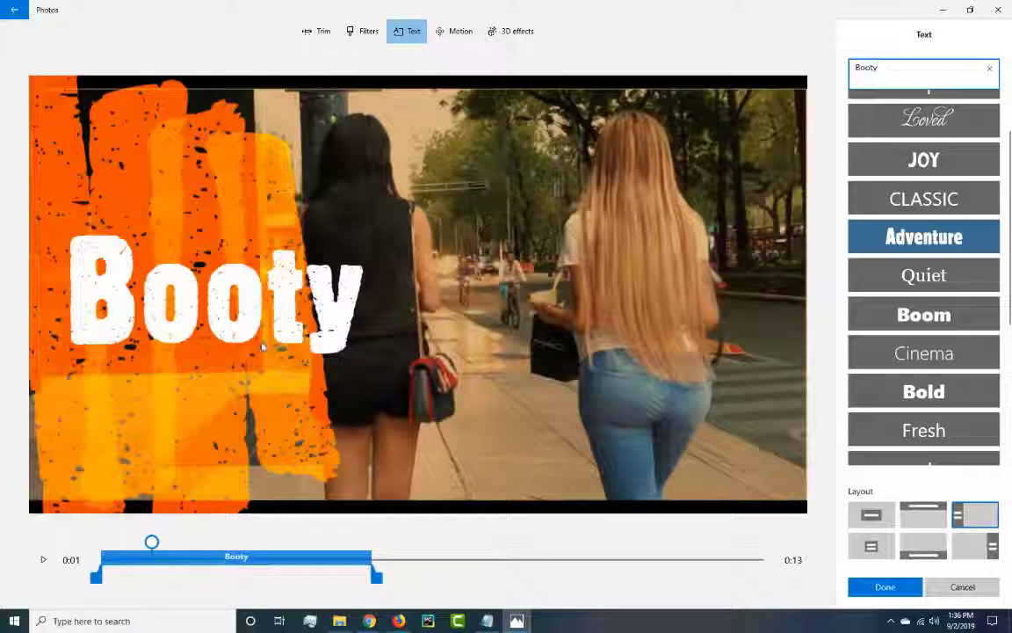
Try the Bottom layout for the text, and settle on the centred layout with a border around the whole frame.
{"action": "left_click", "coordinate": [381, 303]}
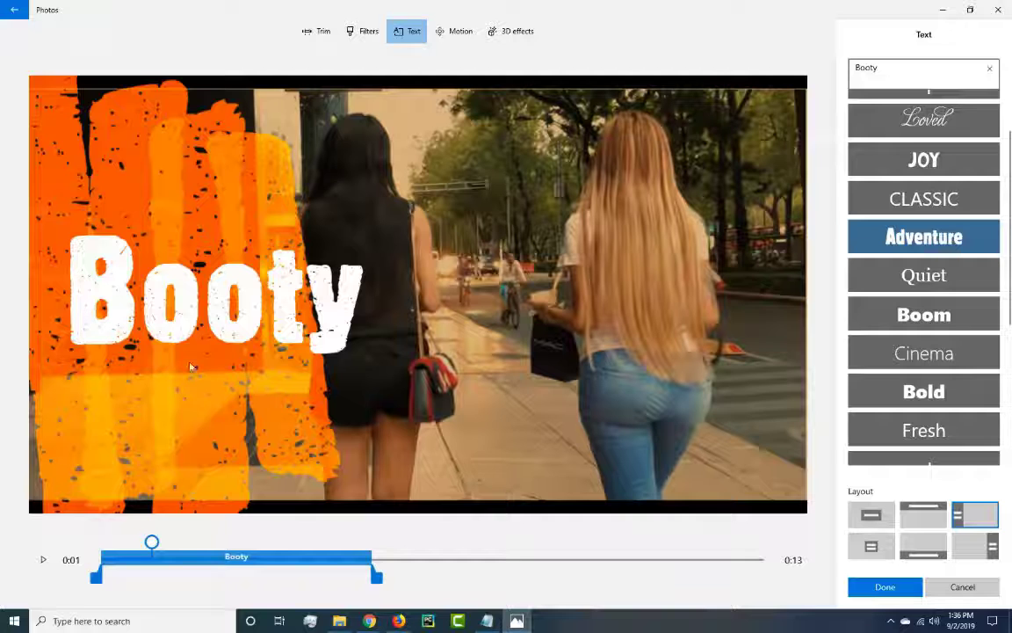
{"action": "left_click", "coordinate": [929, 549]}
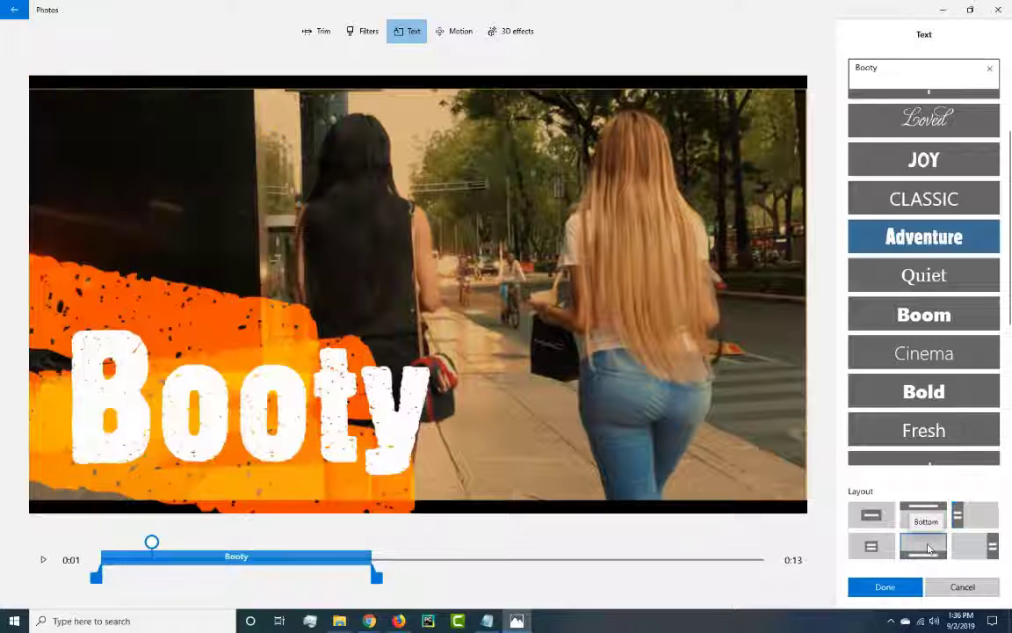
{"action": "left_click", "coordinate": [872, 547]}
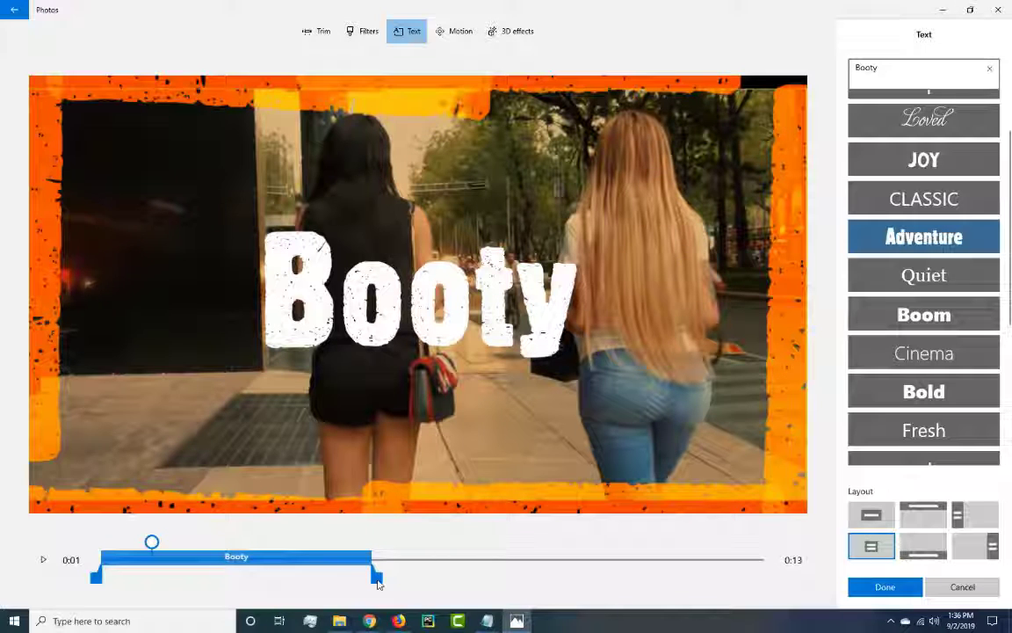
Extend the text's duration to the end of the clip, preview it, and apply the text to the storyboard clip.
{"action": "left_click_drag", "start_coordinate": [378, 583], "coordinate": [776, 597]}
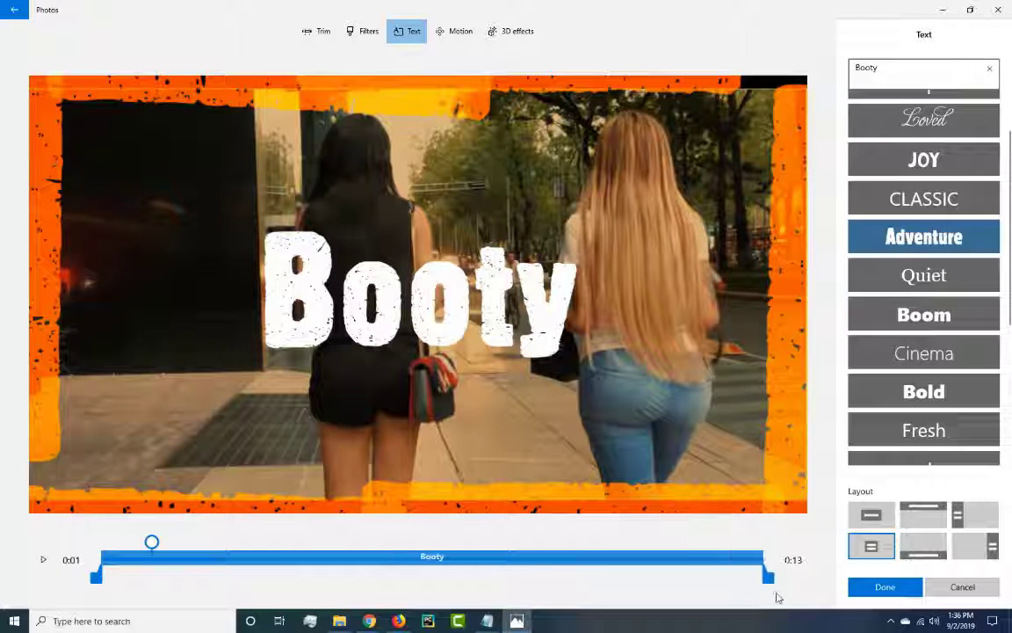
{"action": "left_click", "coordinate": [43, 559]}
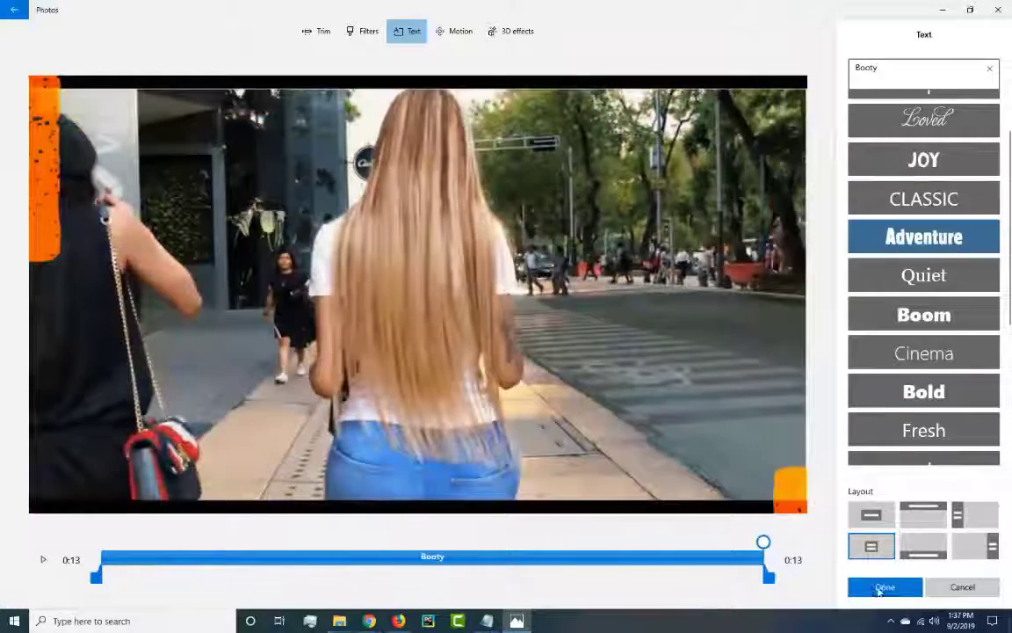
{"action": "left_click", "coordinate": [883, 587]}
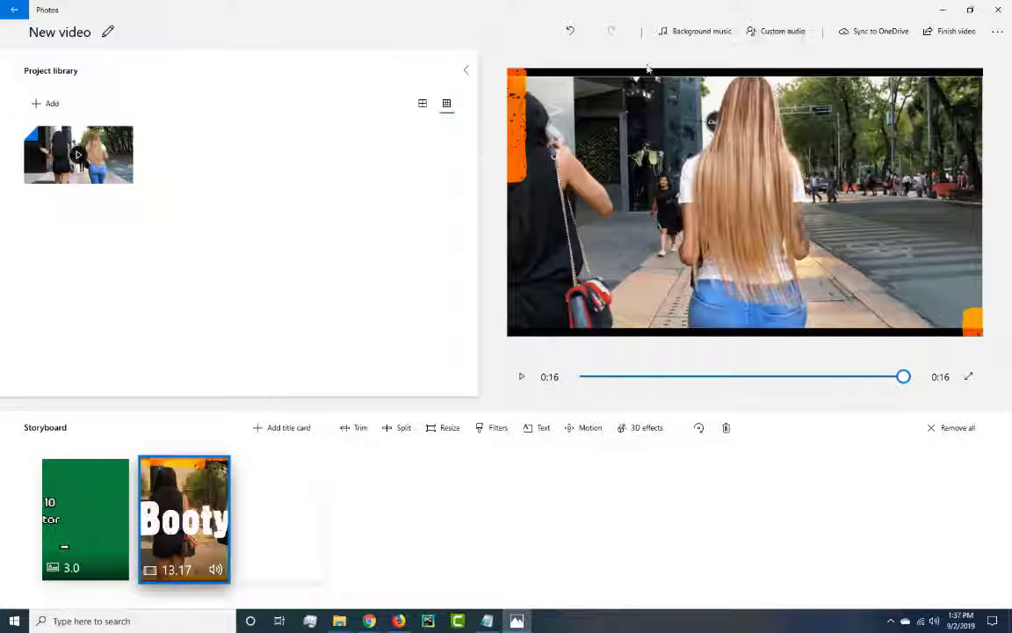
Look through the list of built-in background music tracks and leave it without choosing one.
{"action": "left_click", "coordinate": [694, 31]}
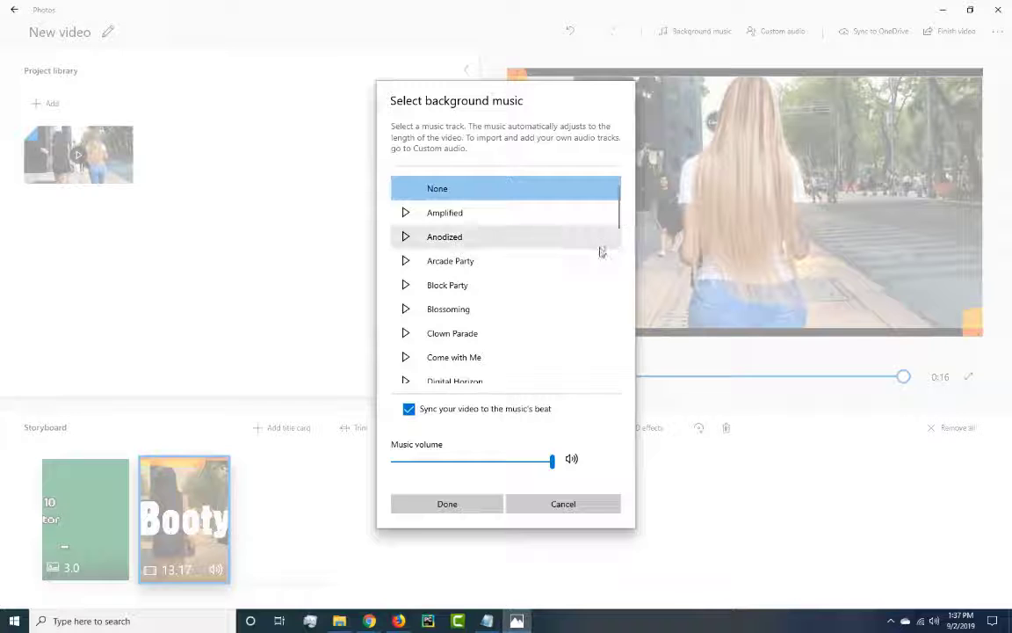
{"action": "scroll", "coordinate": [605, 263], "scroll_direction": "down", "scroll_amount": 5}
{"action": "scroll", "coordinate": [481, 289], "scroll_direction": "down", "scroll_amount": 10}
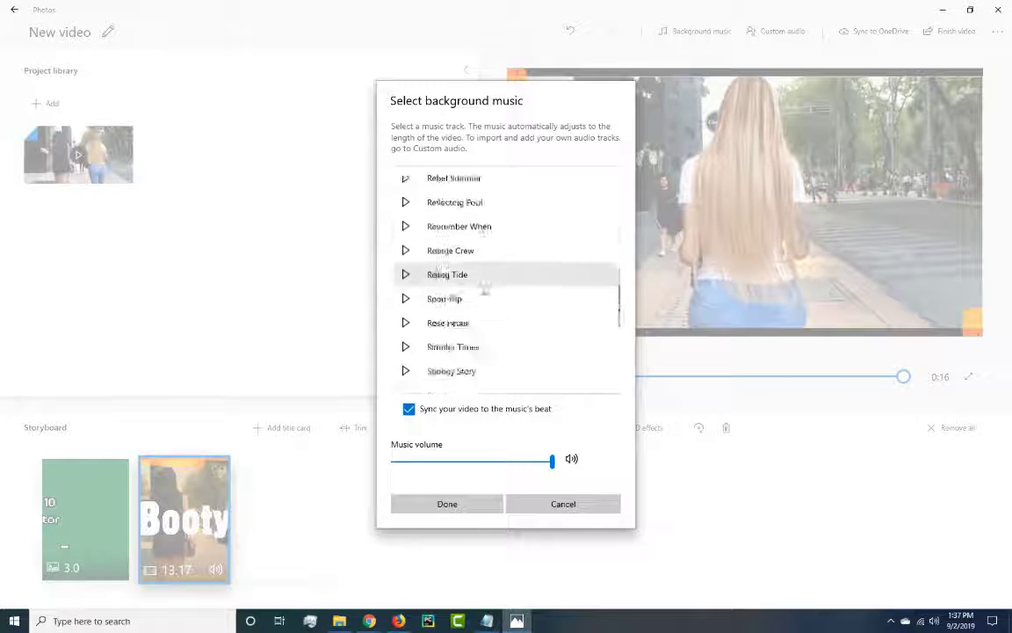
{"action": "scroll", "coordinate": [490, 291], "scroll_direction": "down", "scroll_amount": 1}
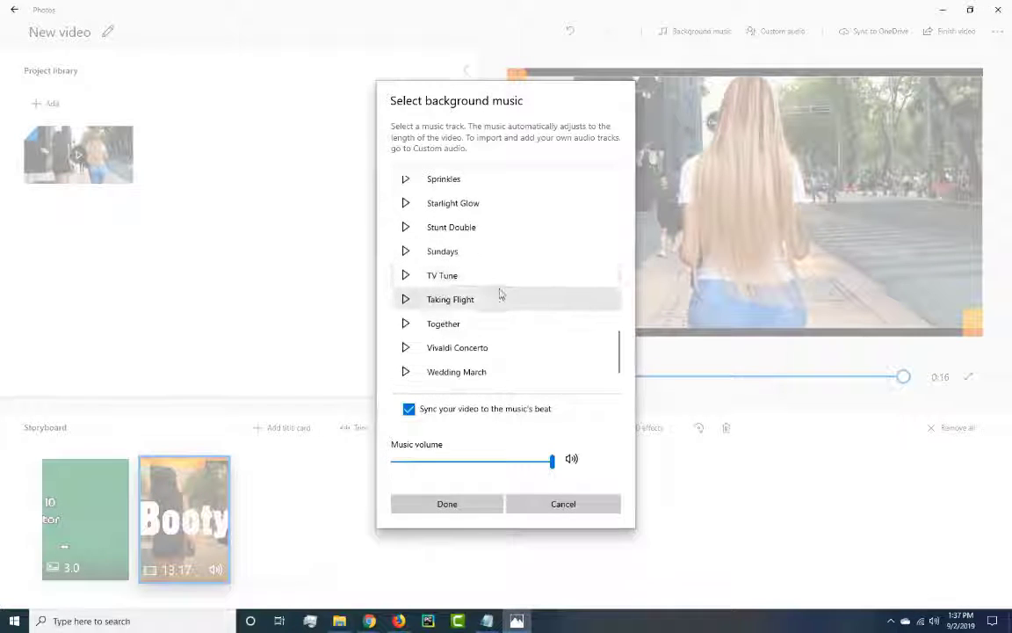
{"action": "scroll", "coordinate": [497, 278], "scroll_direction": "up", "scroll_amount": 11}
{"action": "scroll", "coordinate": [510, 278], "scroll_direction": "up", "scroll_amount": 5}
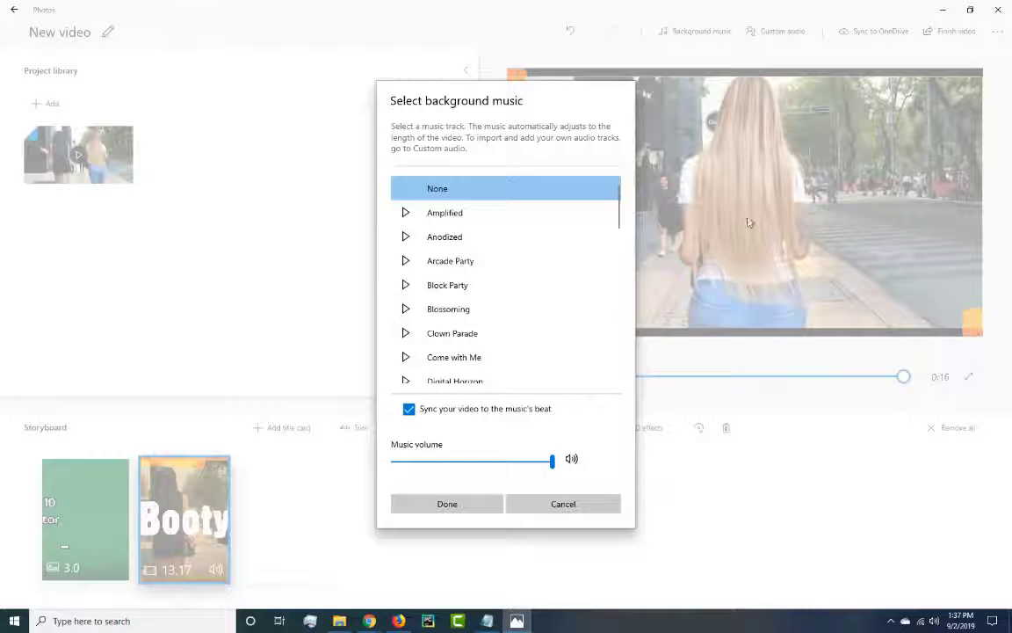
{"action": "left_click", "coordinate": [565, 504]}
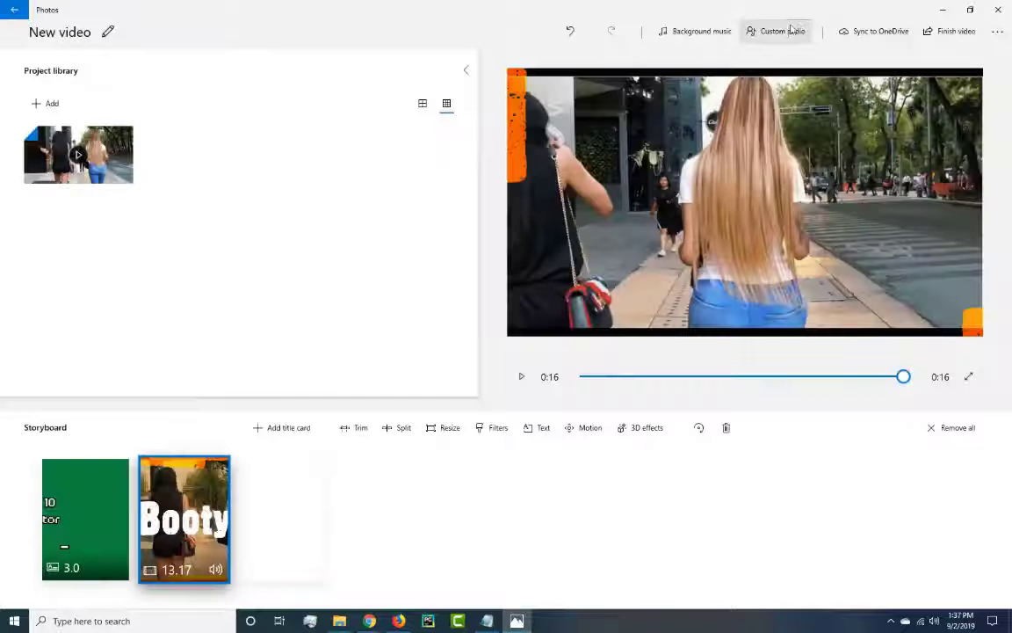
Add the custom audio file "Pat Benatar - In The Heat Of The Night.wav" from the Video Projects folder in Music.
{"action": "left_click", "coordinate": [785, 32]}
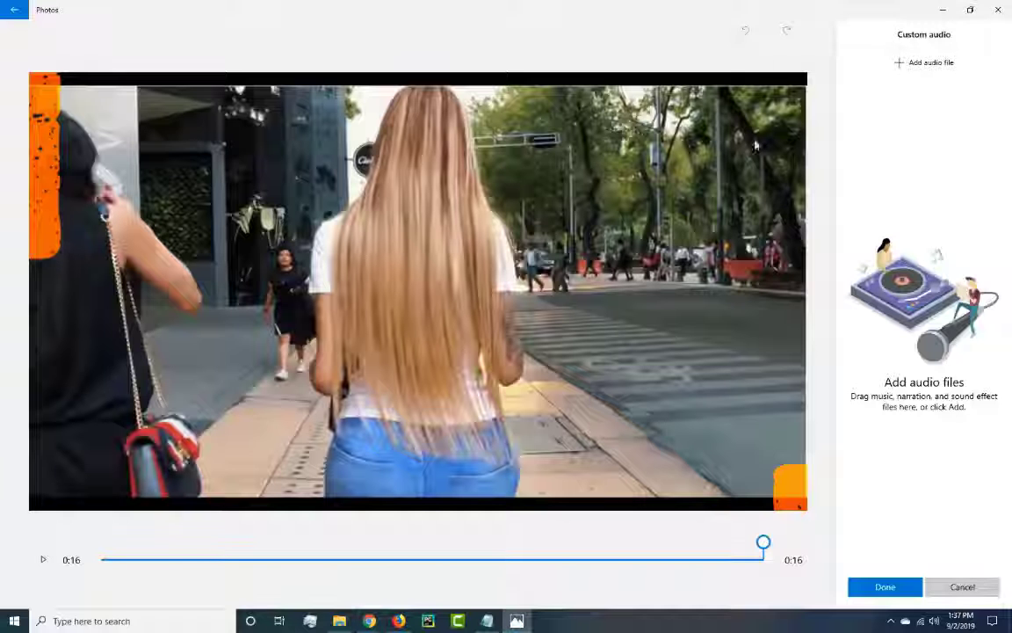
{"action": "left_click", "coordinate": [910, 63]}
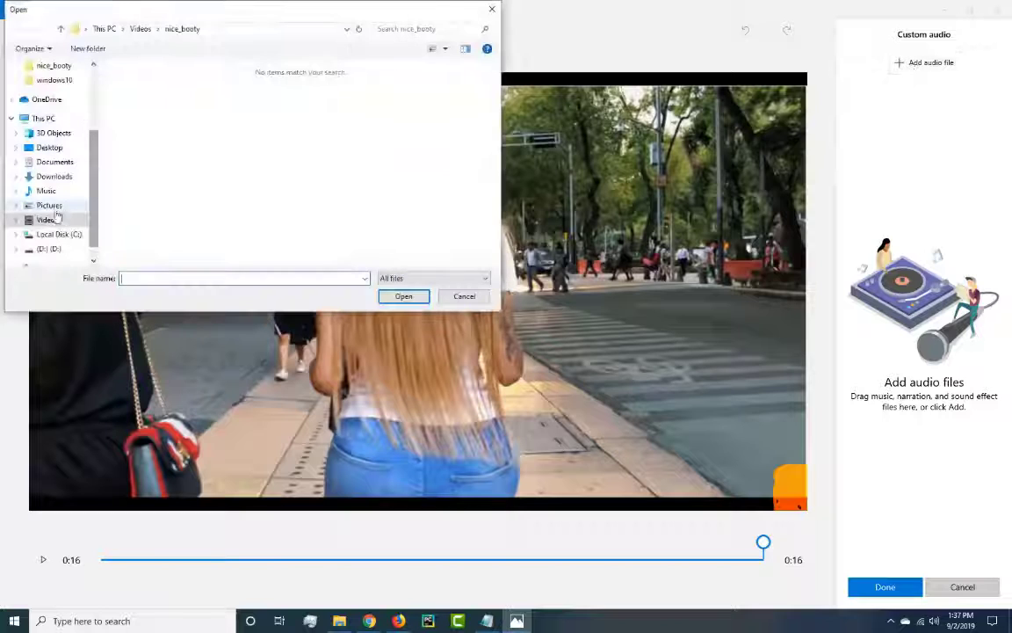
{"action": "left_click", "coordinate": [51, 191]}
{"action": "left_click", "coordinate": [158, 121]}
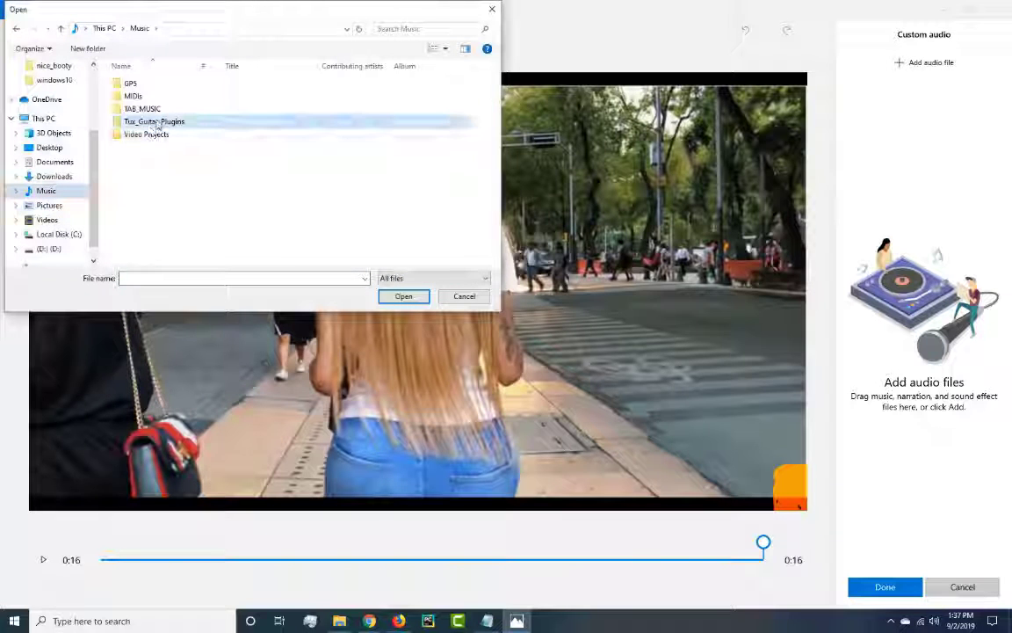
{"action": "double_click", "coordinate": [149, 109]}
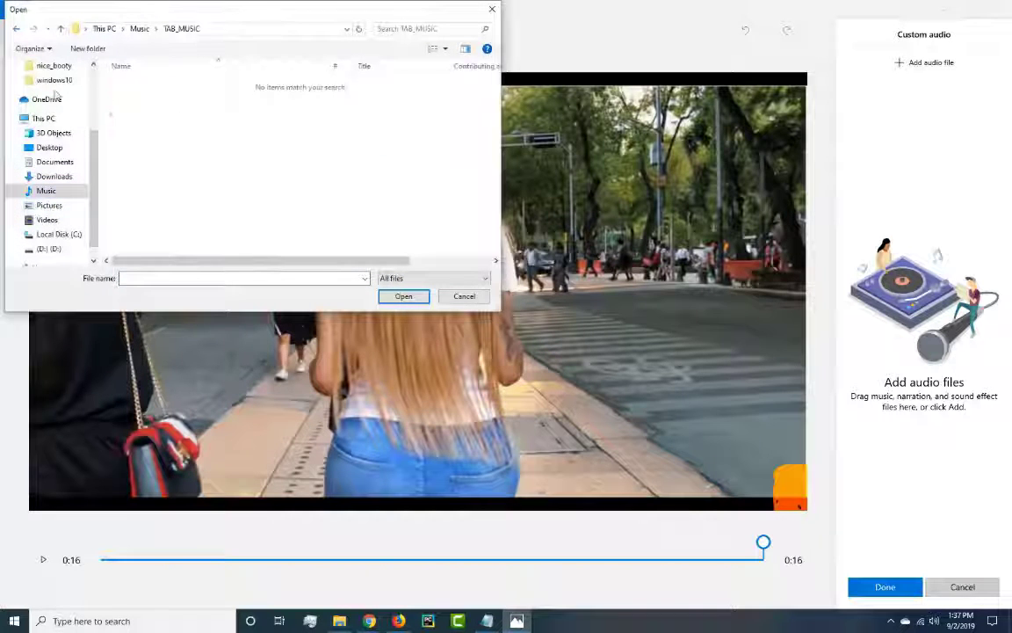
{"action": "left_click", "coordinate": [16, 28]}
{"action": "double_click", "coordinate": [136, 122]}
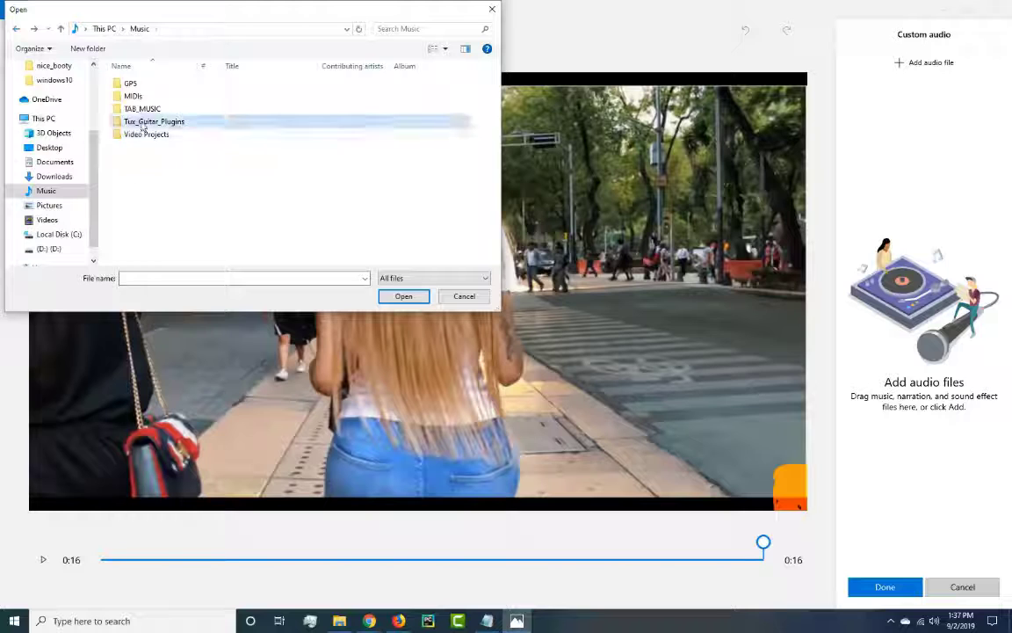
{"action": "left_click", "coordinate": [16, 28]}
{"action": "double_click", "coordinate": [146, 134]}
{"action": "left_click", "coordinate": [154, 83]}
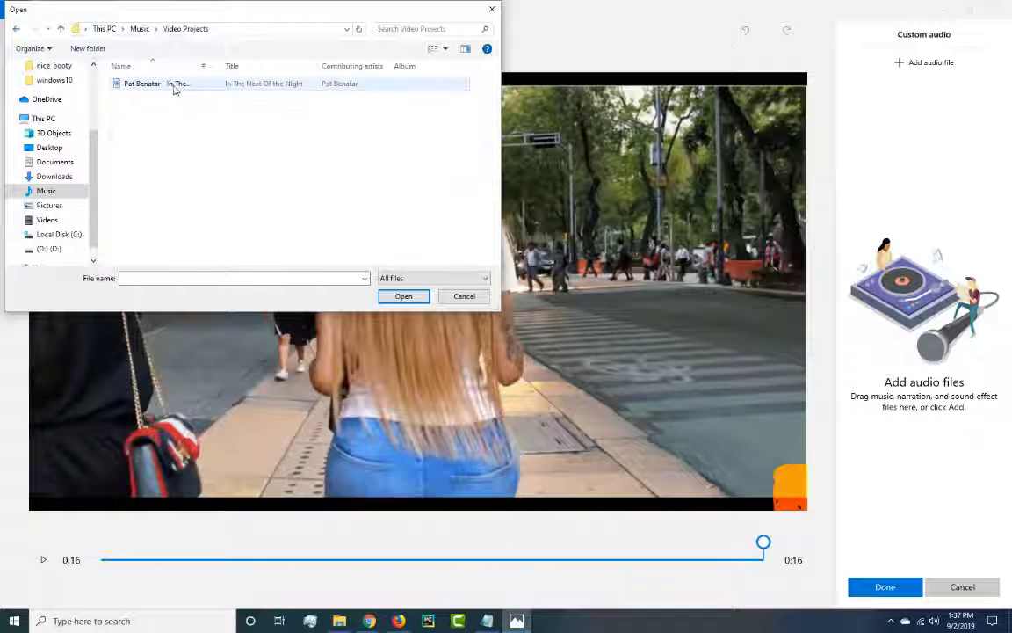
{"action": "left_click", "coordinate": [400, 296]}
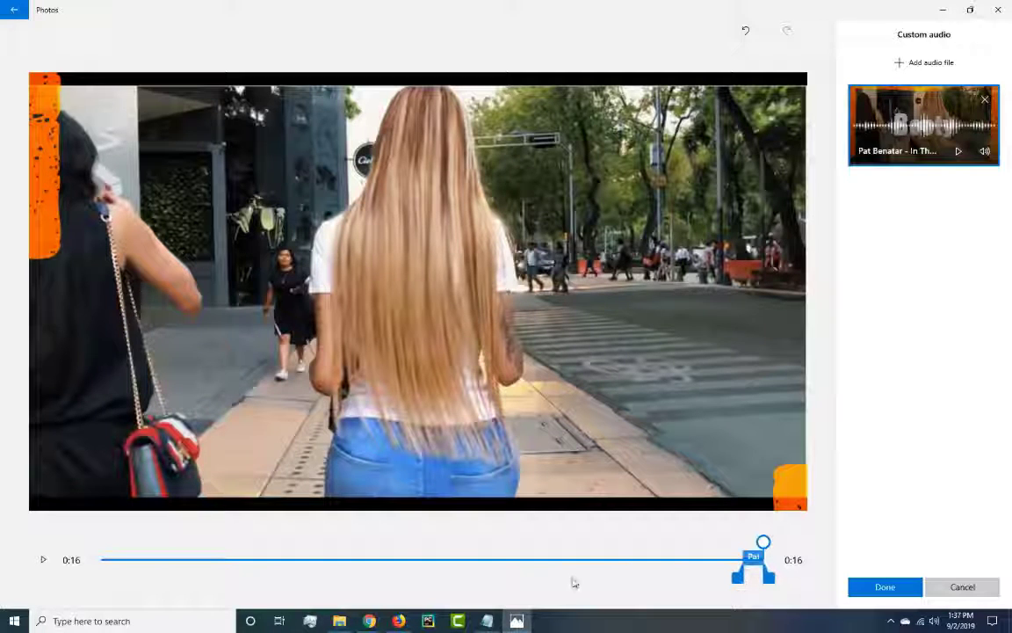
Move the audio track to the start of the video, extend it to the end, preview it, and apply it.
{"action": "left_click_drag", "start_coordinate": [753, 571], "coordinate": [79, 555]}
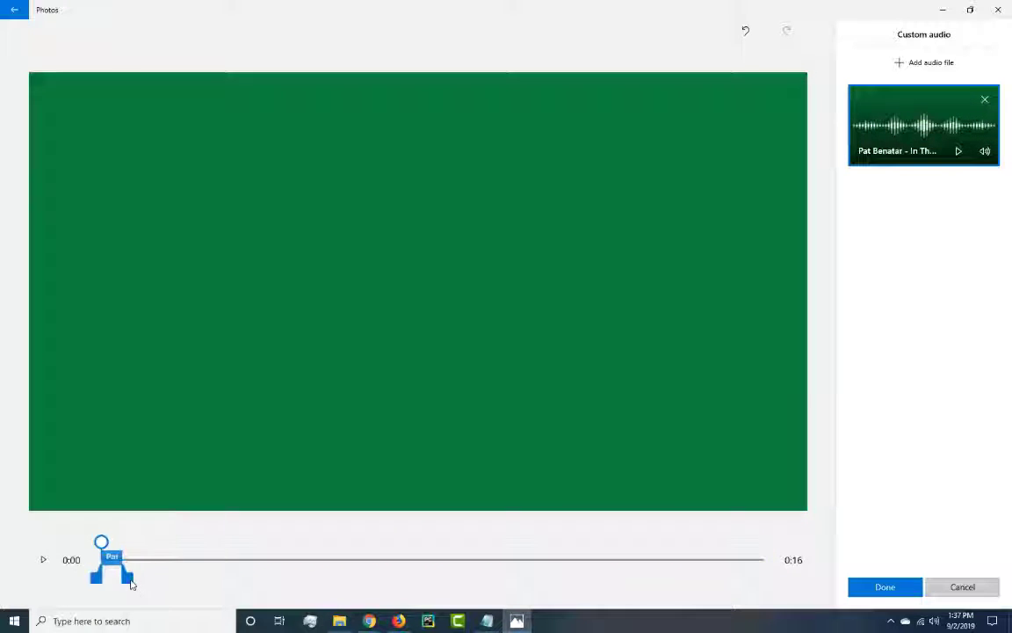
{"action": "left_click_drag", "start_coordinate": [131, 584], "coordinate": [803, 614]}
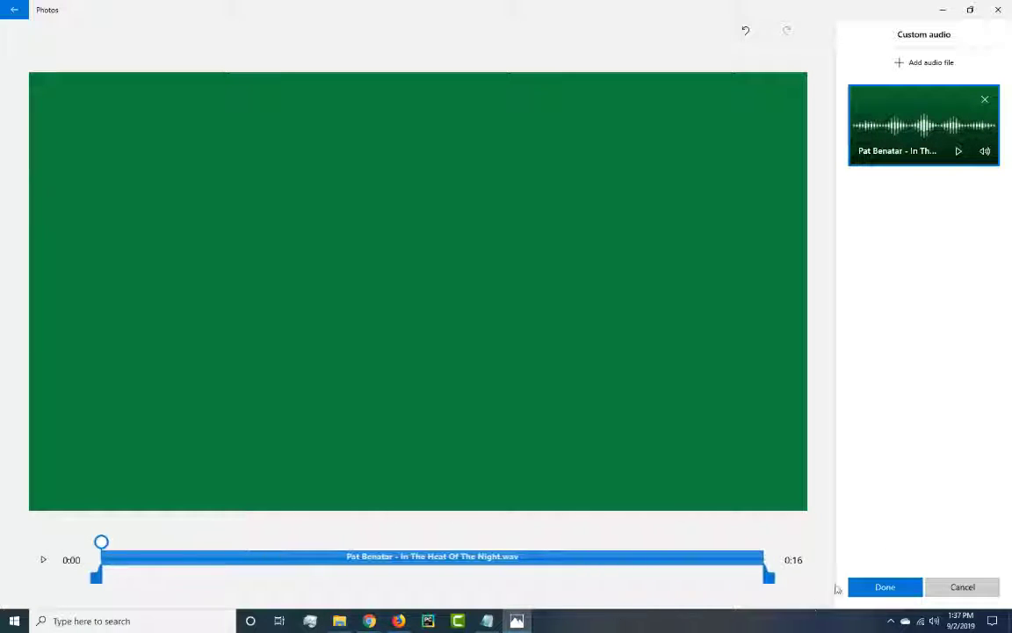
{"action": "left_click", "coordinate": [43, 559]}
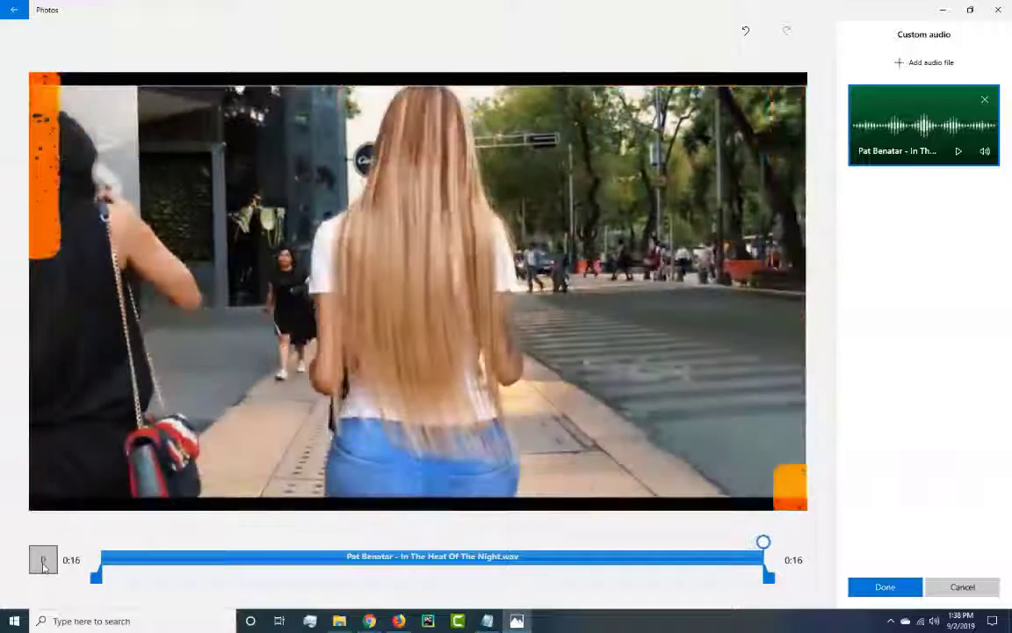
{"action": "left_click", "coordinate": [905, 587]}
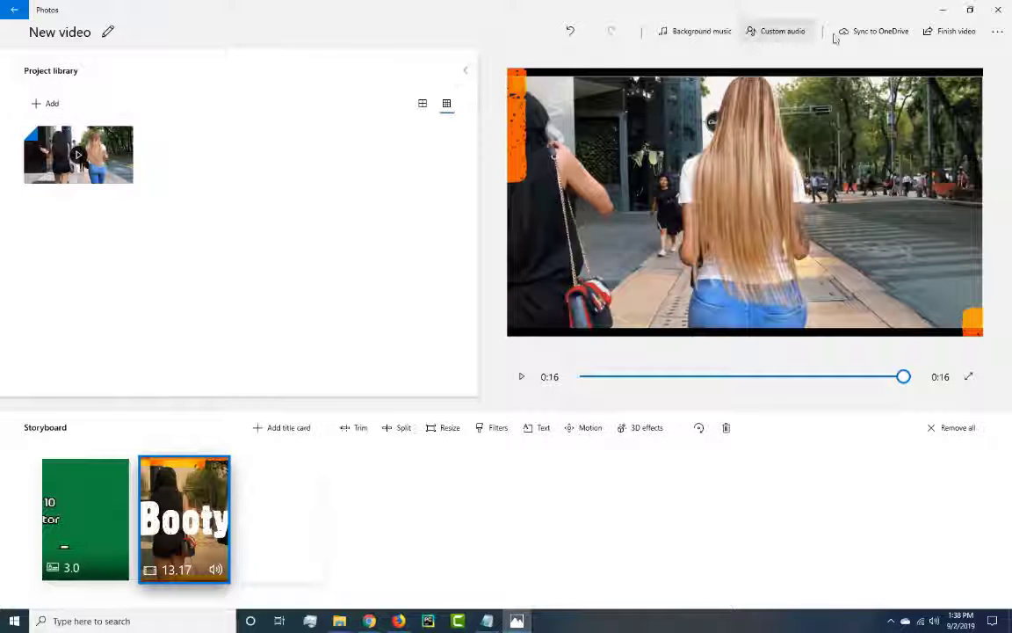
{"action": "left_click", "coordinate": [46, 103]}
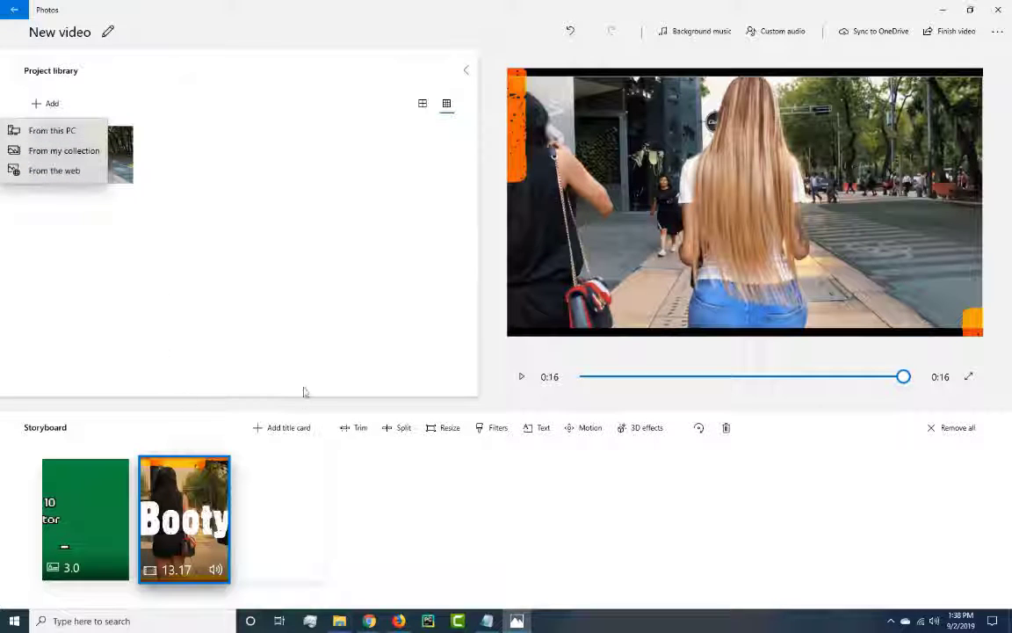
{"action": "left_click", "coordinate": [323, 276]}
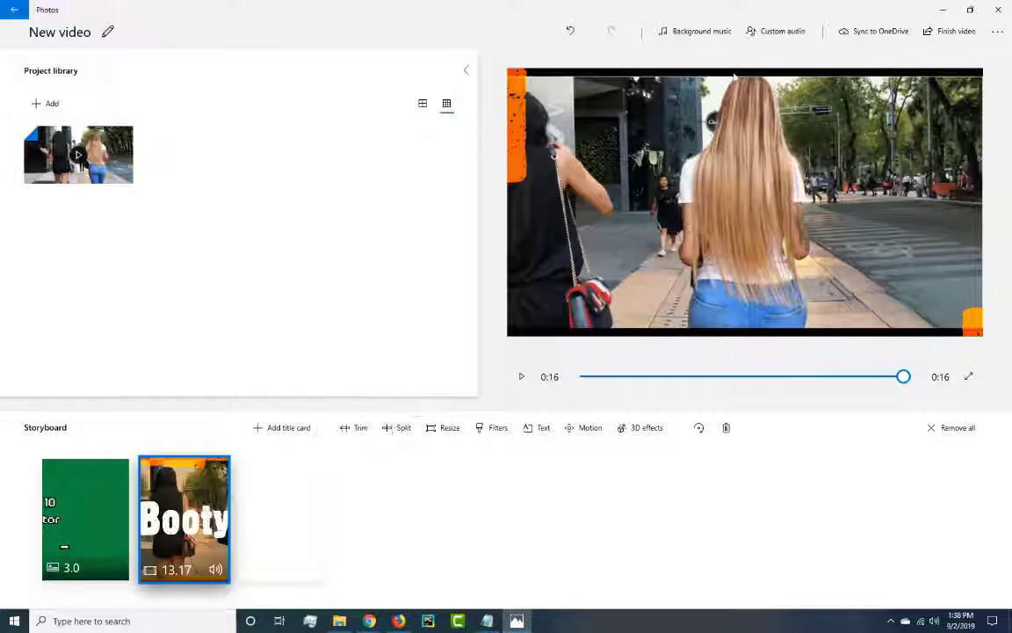
Check the additional encoding options and start exporting the finished video at High 1080p quality.
{"action": "left_click", "coordinate": [956, 32]}
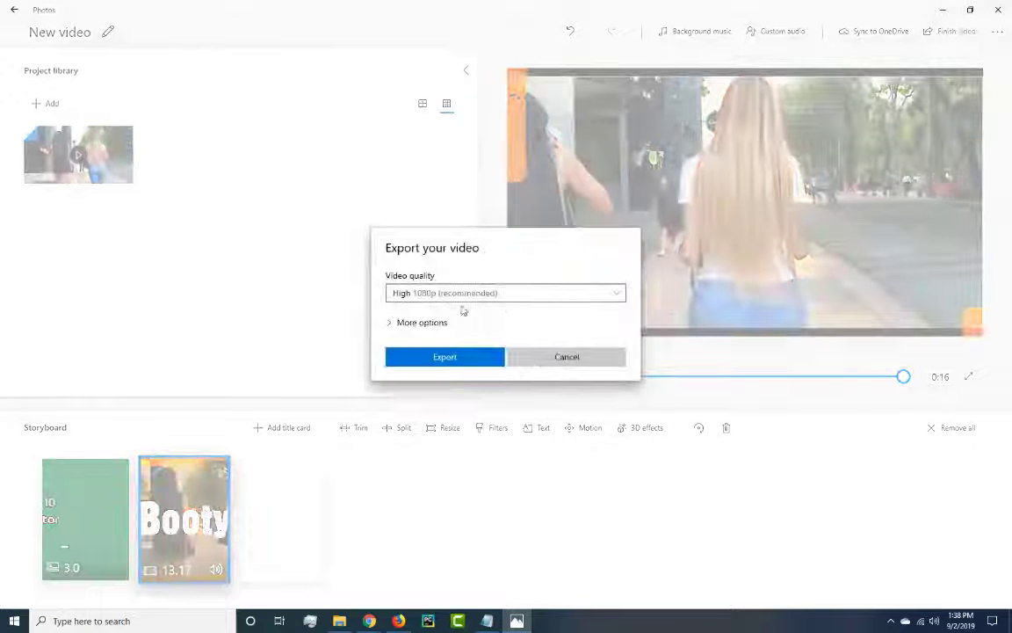
{"action": "left_click", "coordinate": [390, 323]}
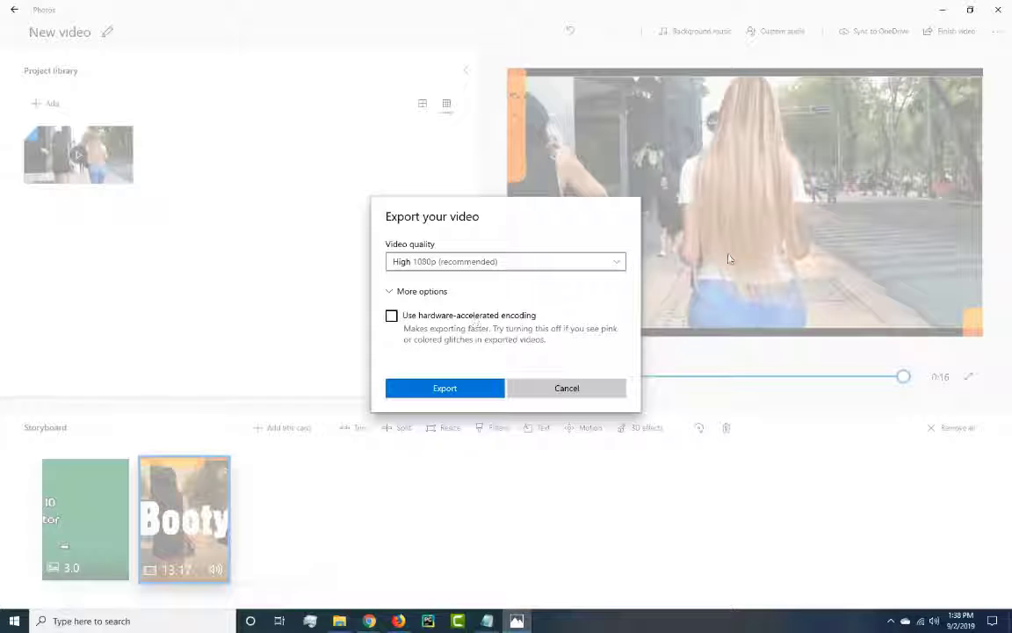
{"action": "left_click", "coordinate": [391, 294]}
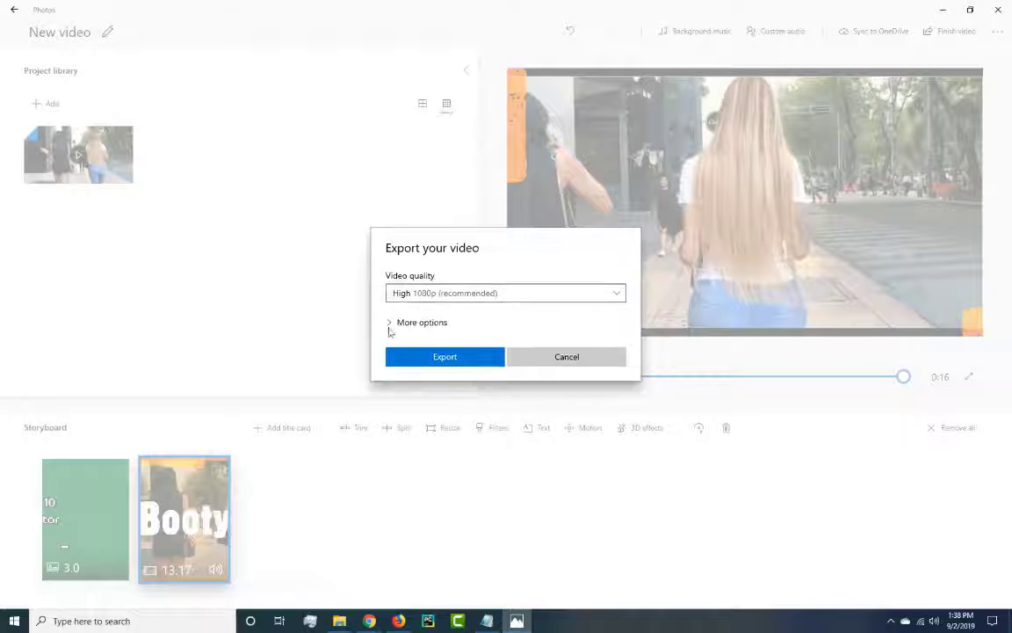
{"action": "left_click", "coordinate": [389, 325]}
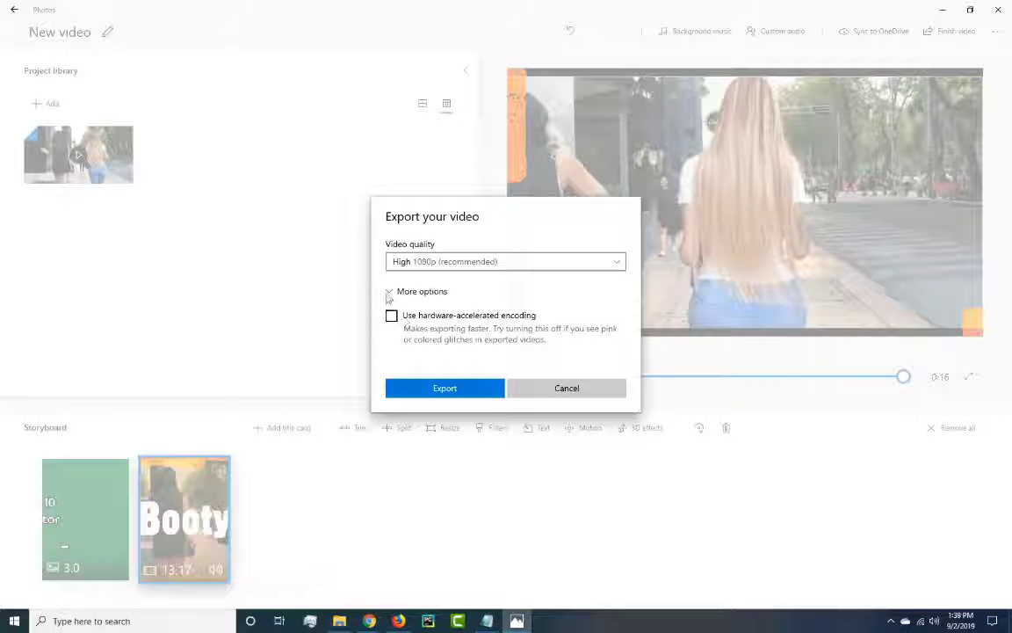
{"action": "left_click", "coordinate": [389, 293]}
{"action": "left_click", "coordinate": [431, 356]}
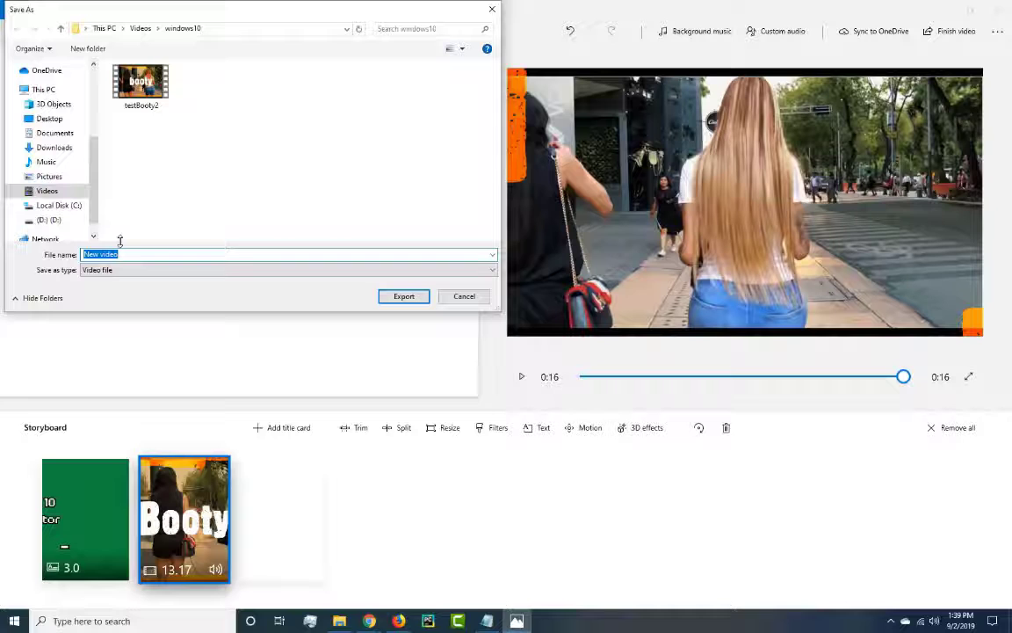
Name the video file newfile and export it to the windows10 folder in Videos.
{"action": "type", "text": "newfile"}
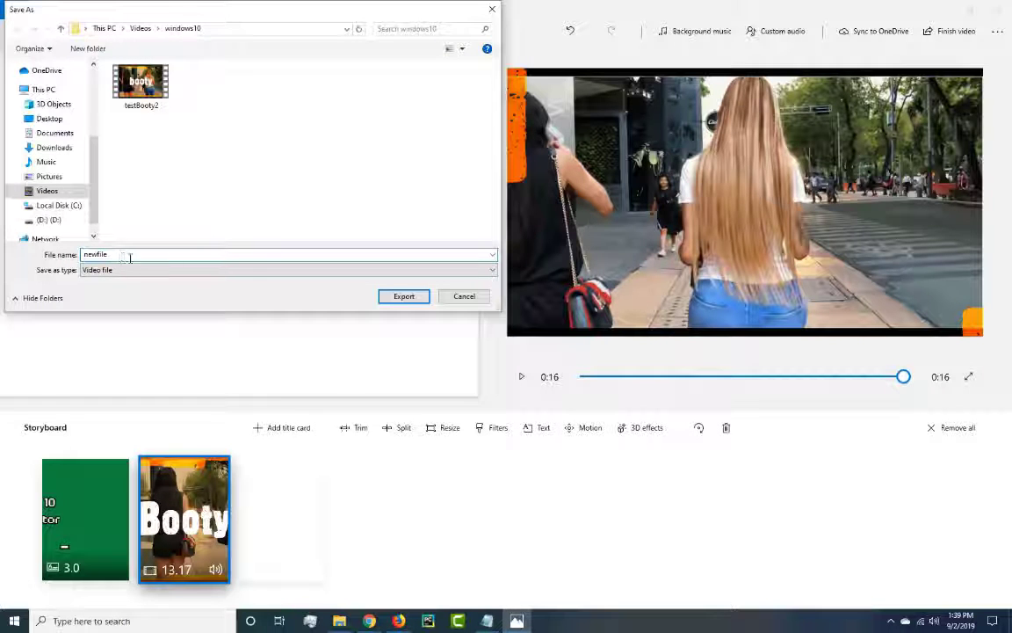
{"action": "double_click", "coordinate": [122, 254]}
{"action": "left_click", "coordinate": [164, 255]}
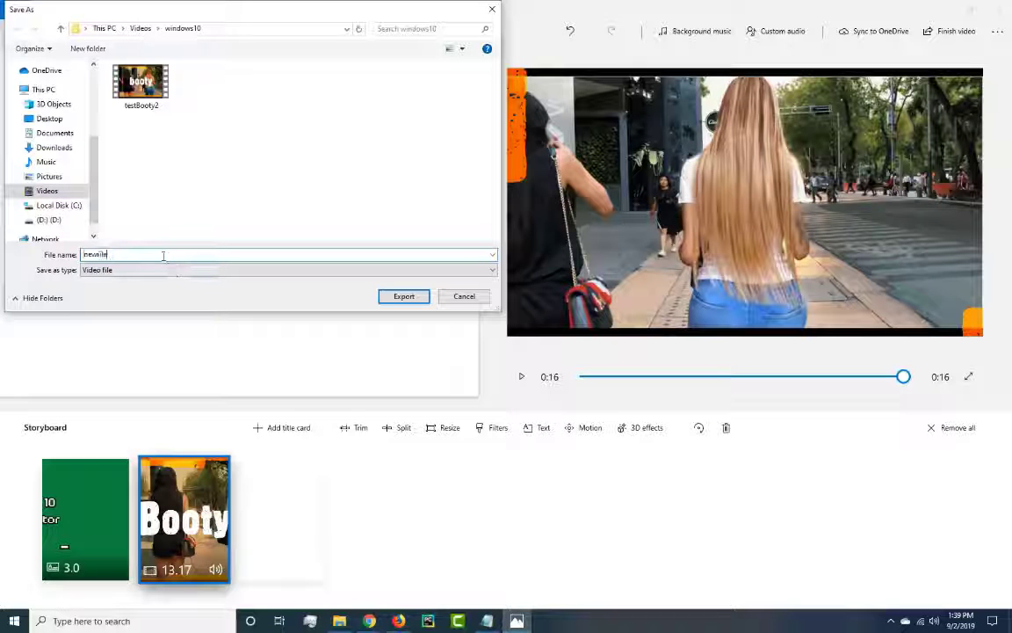
{"action": "left_click", "coordinate": [406, 297]}
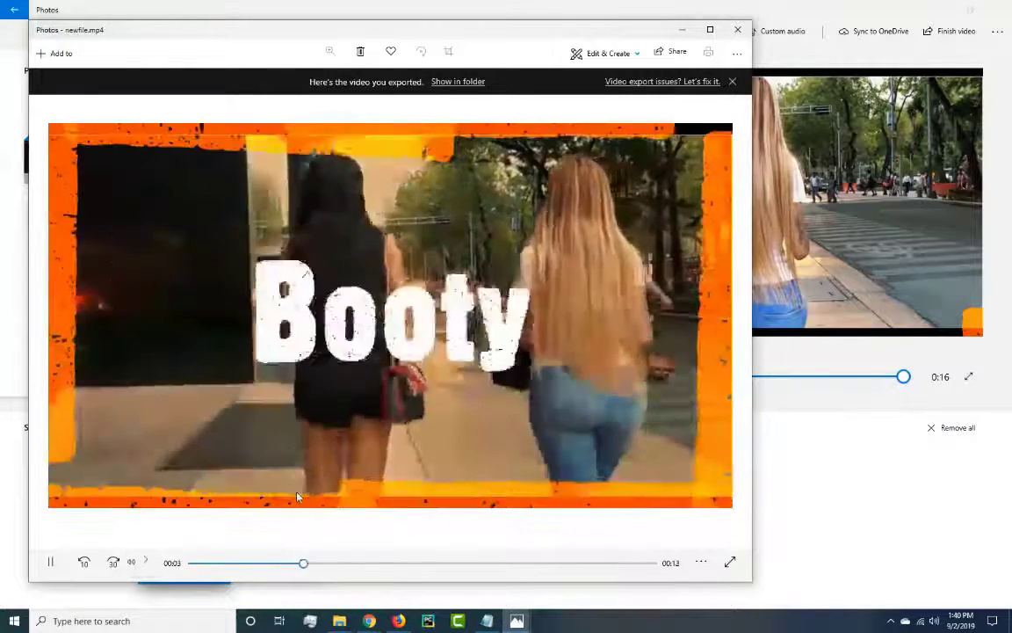
Lower the playback volume of the exported video to 44, and close both the playback and video editor windows.
{"action": "left_click", "coordinate": [131, 563]}
{"action": "left_click", "coordinate": [167, 524]}
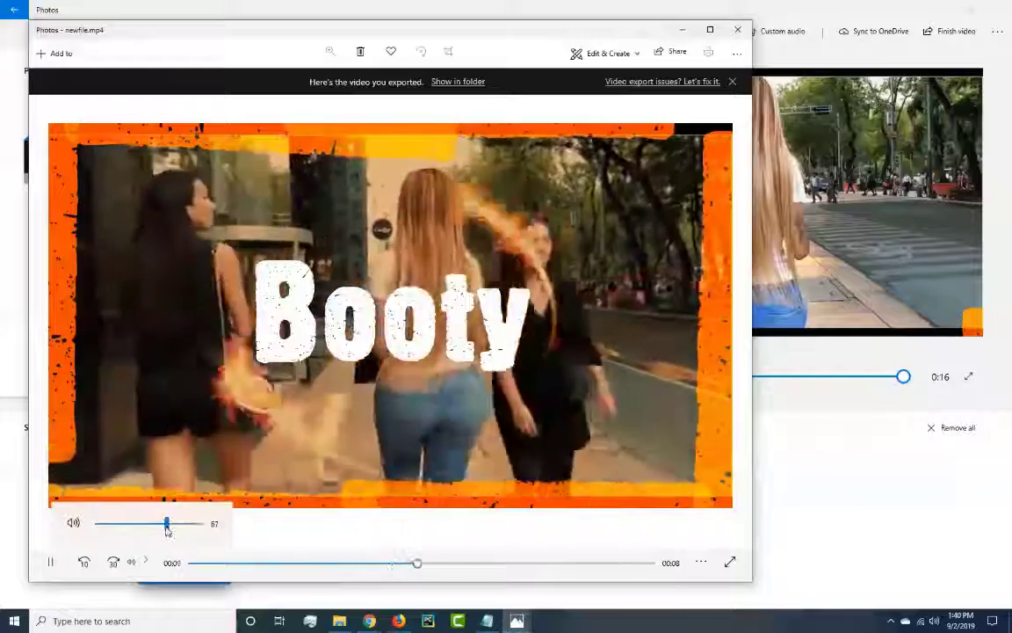
{"action": "left_click_drag", "start_coordinate": [166, 525], "coordinate": [143, 525]}
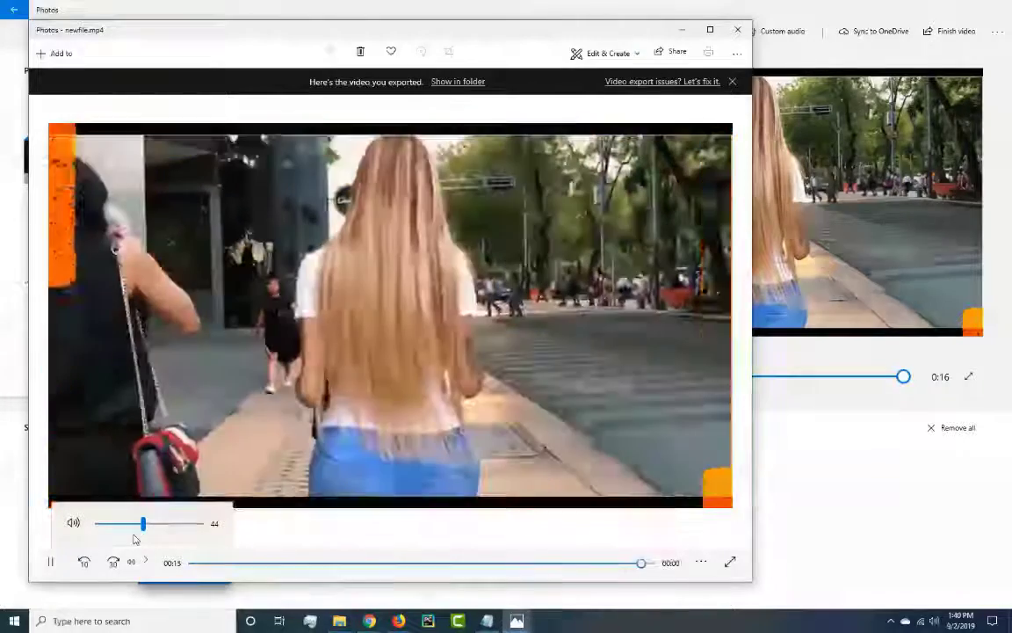
{"action": "left_click", "coordinate": [737, 29]}
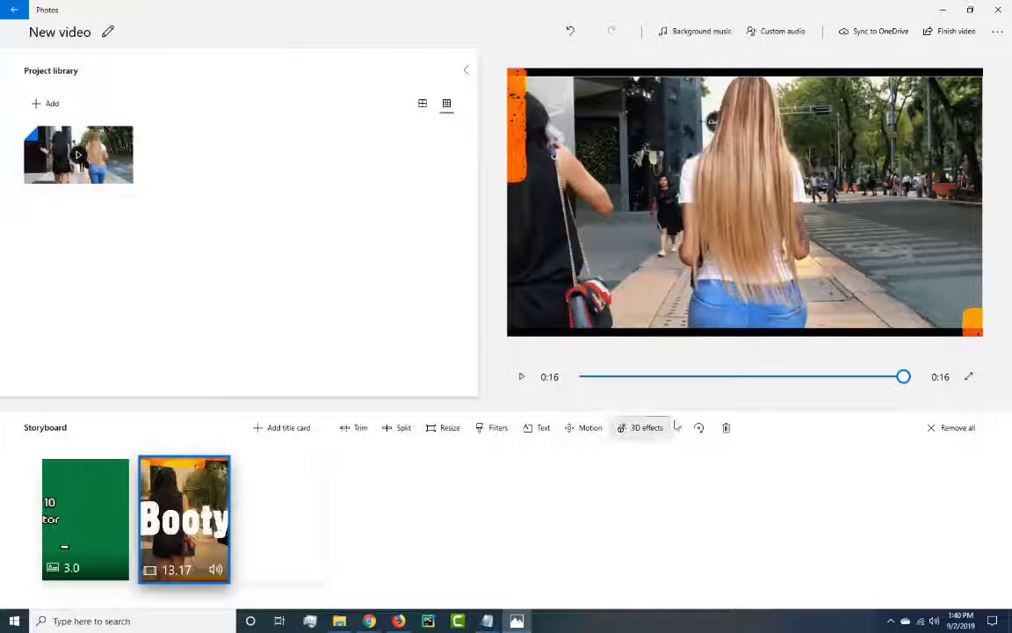
{"action": "left_click", "coordinate": [1002, 9]}
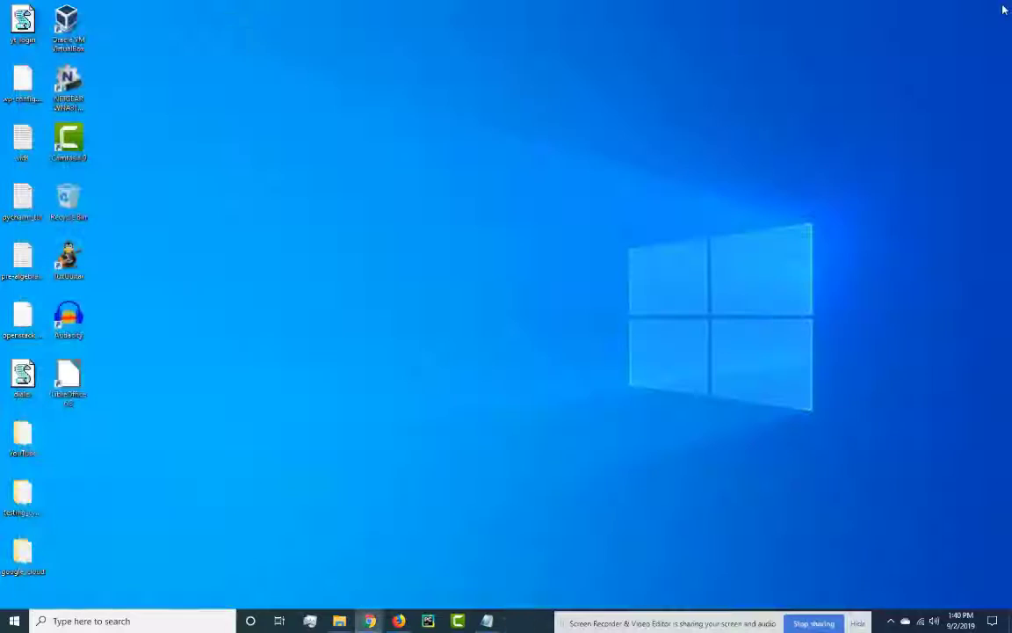